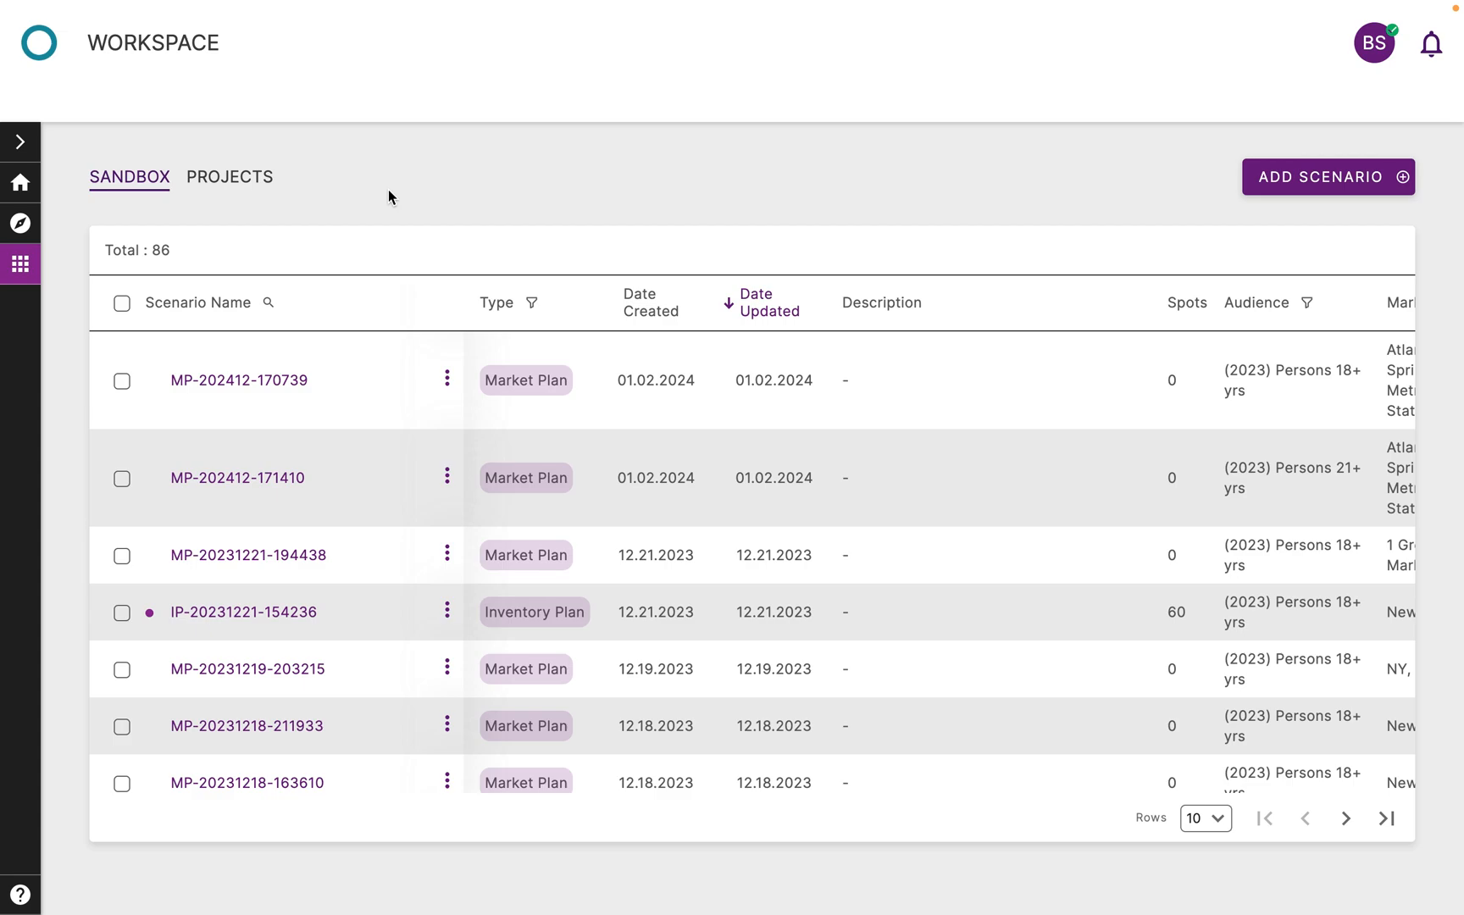
# Start a new inventory plan scenario and review the file, inventory set and attribute options for selecting its inventory
pyautogui.click(1312, 188)
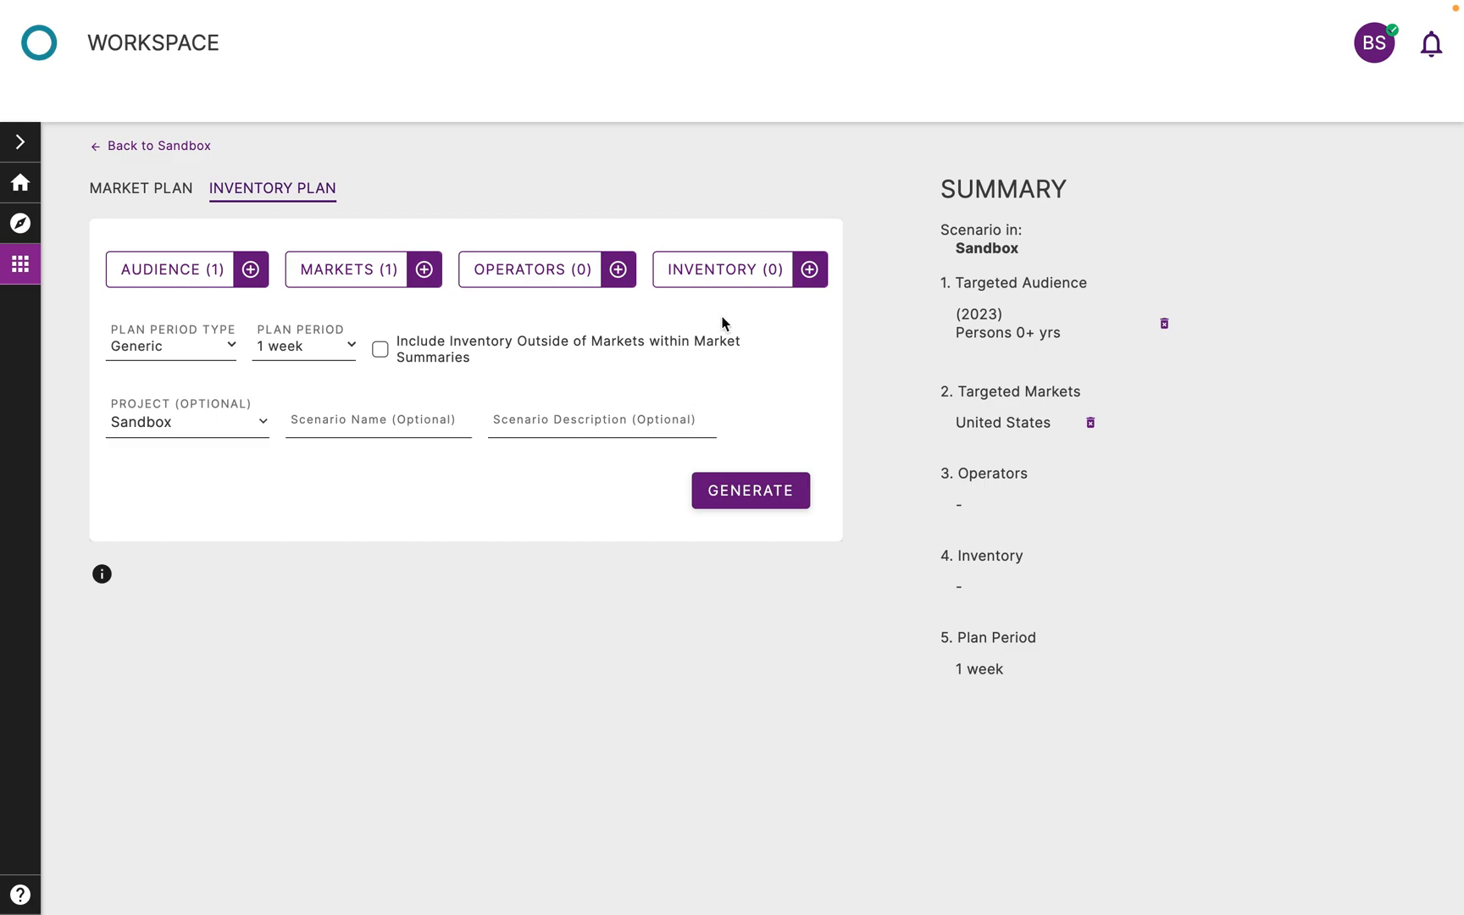
pyautogui.click(729, 288)
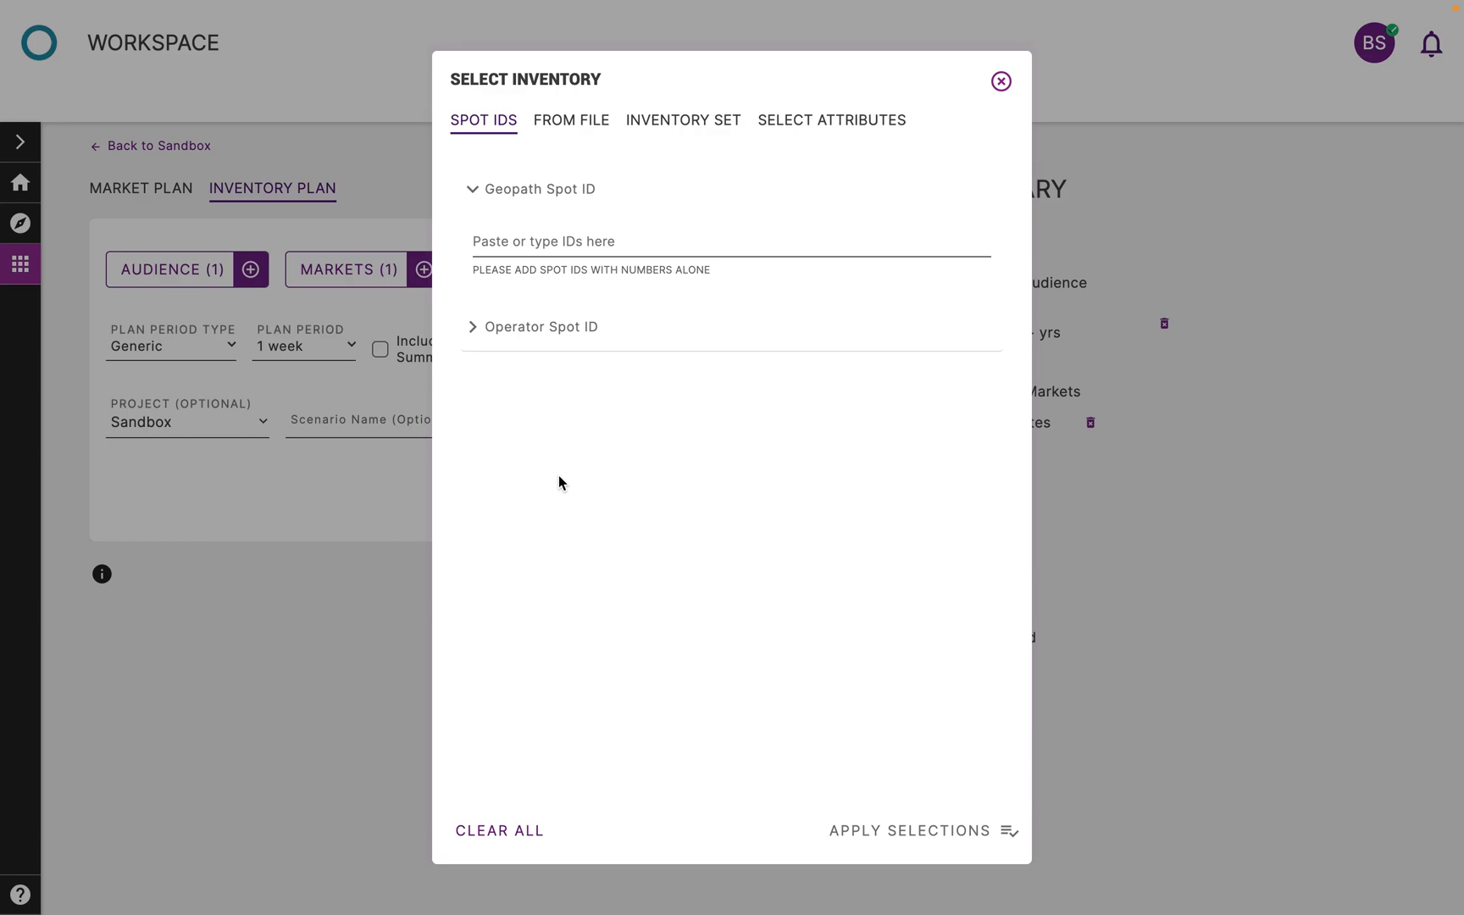
pyautogui.click(573, 124)
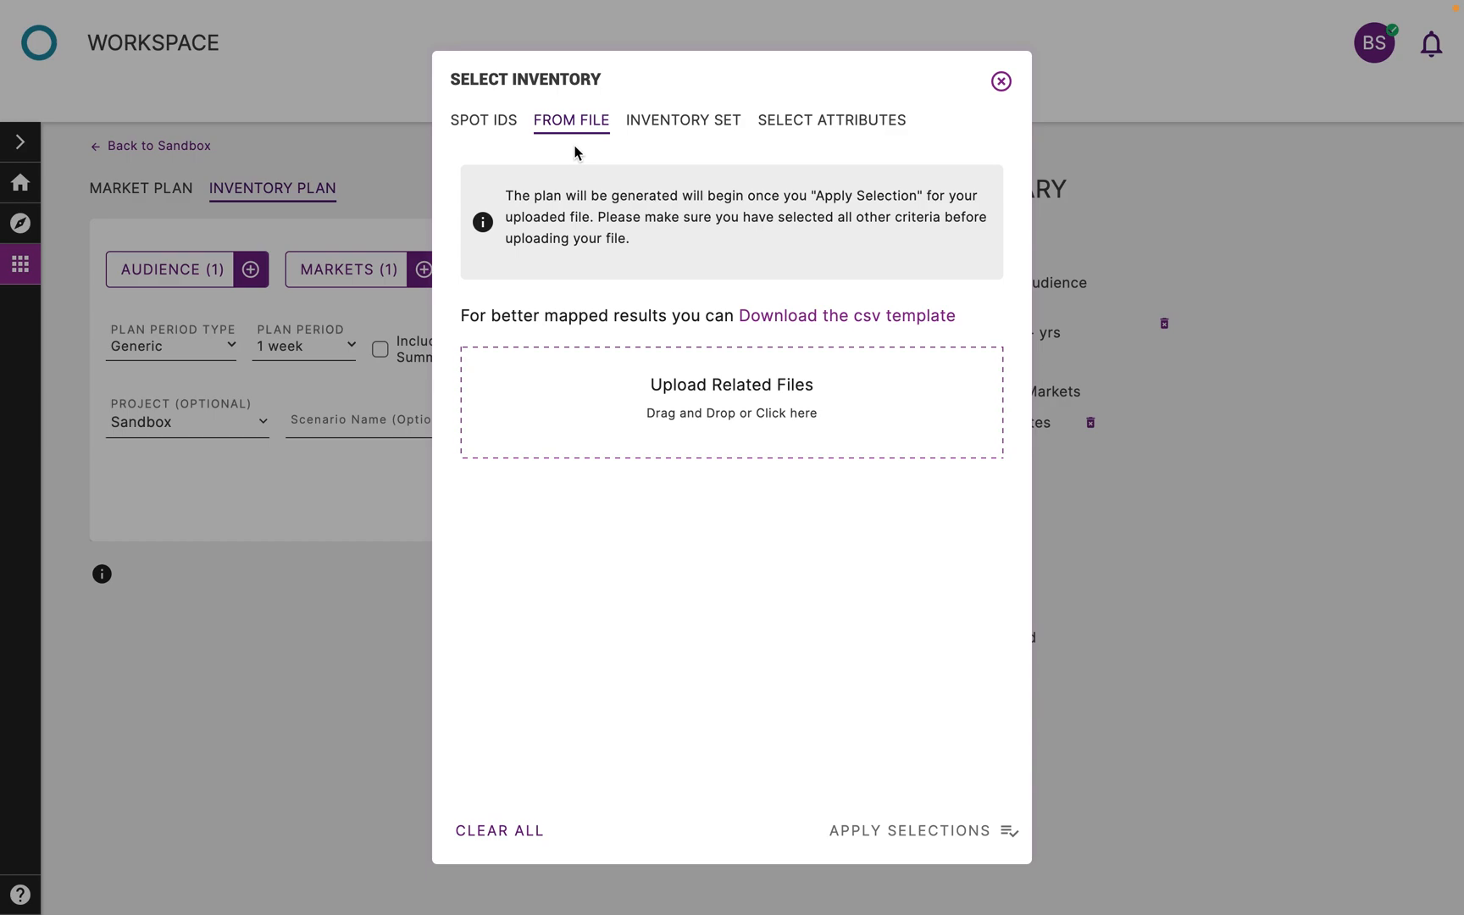
pyautogui.click(709, 134)
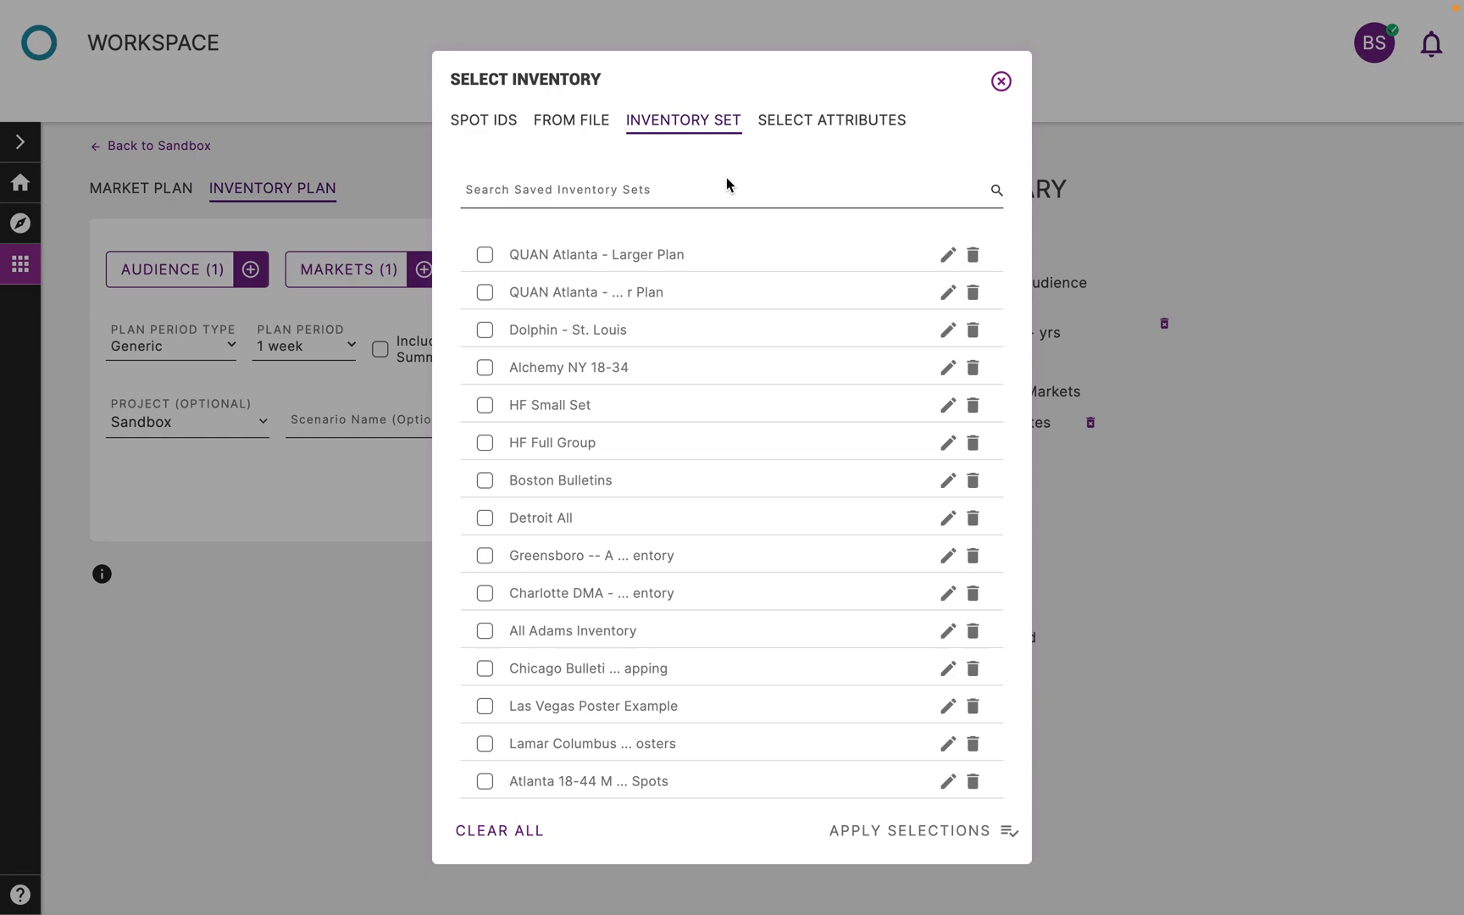
pyautogui.click(812, 125)
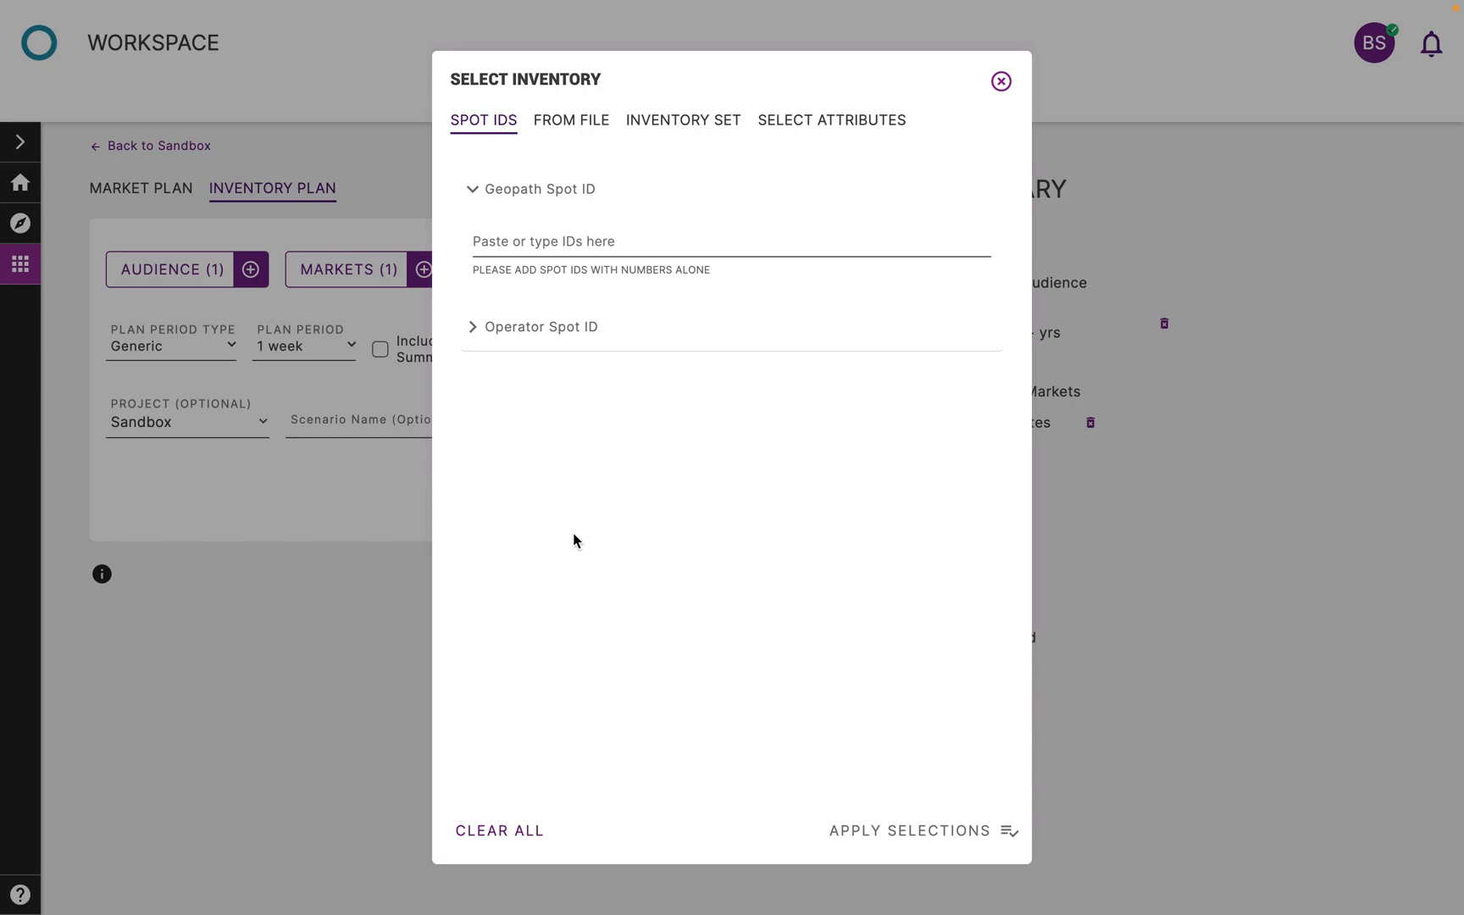
# Paste the list of Geopath spot IDs into the inventory selection and apply it
pyautogui.click(646, 234)
pyautogui.hotkey('ctrl', 'v')
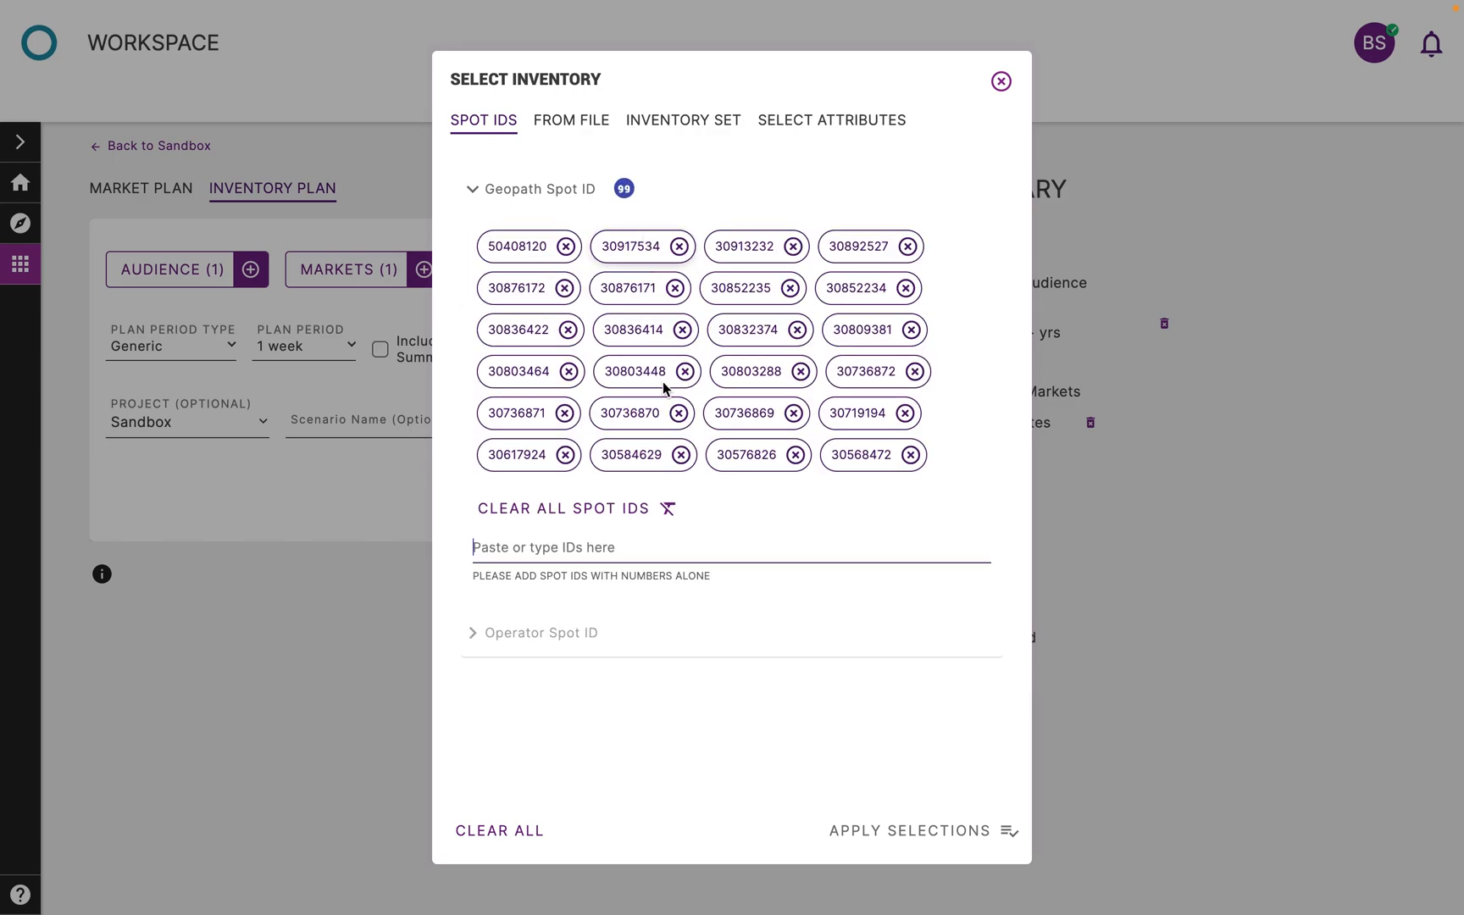
pyautogui.click(886, 832)
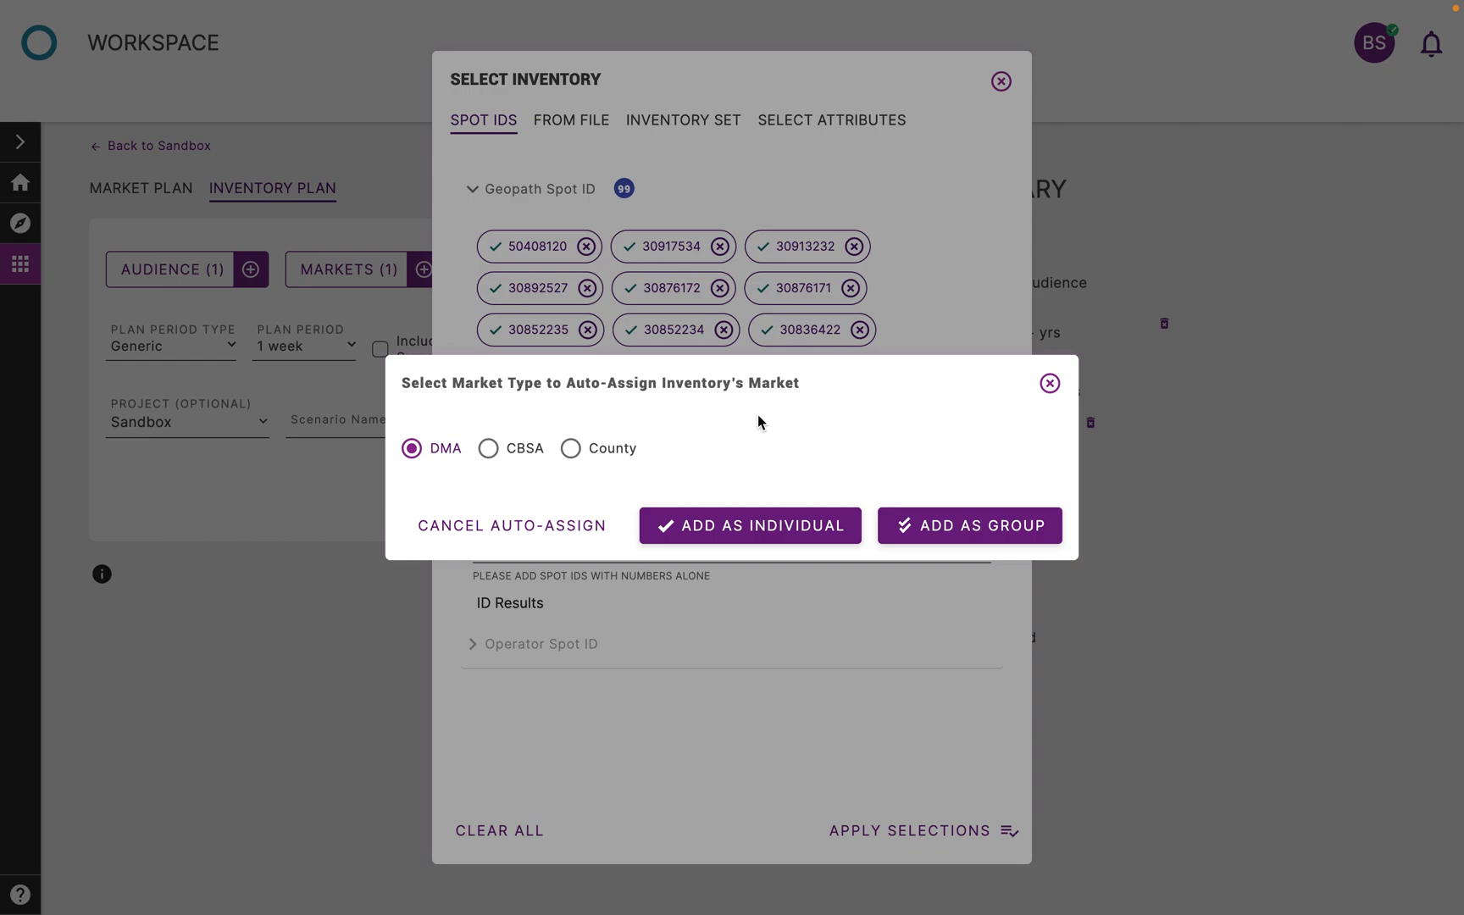
# Auto-assign the inventory's DMA market to the plan as an individual market
pyautogui.click(580, 452)
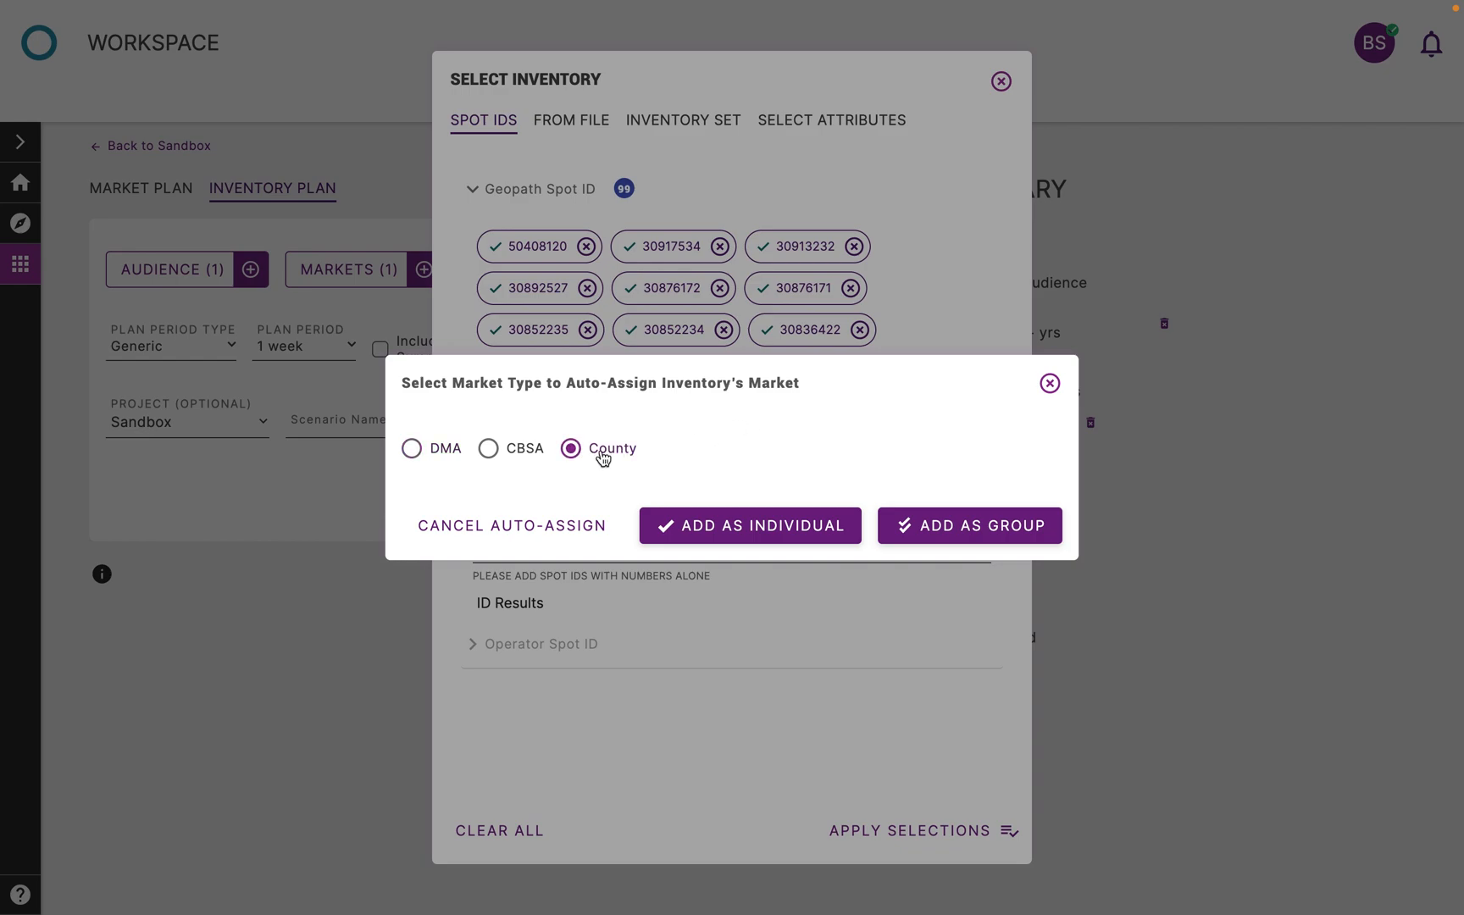
pyautogui.click(1017, 541)
pyautogui.click(692, 534)
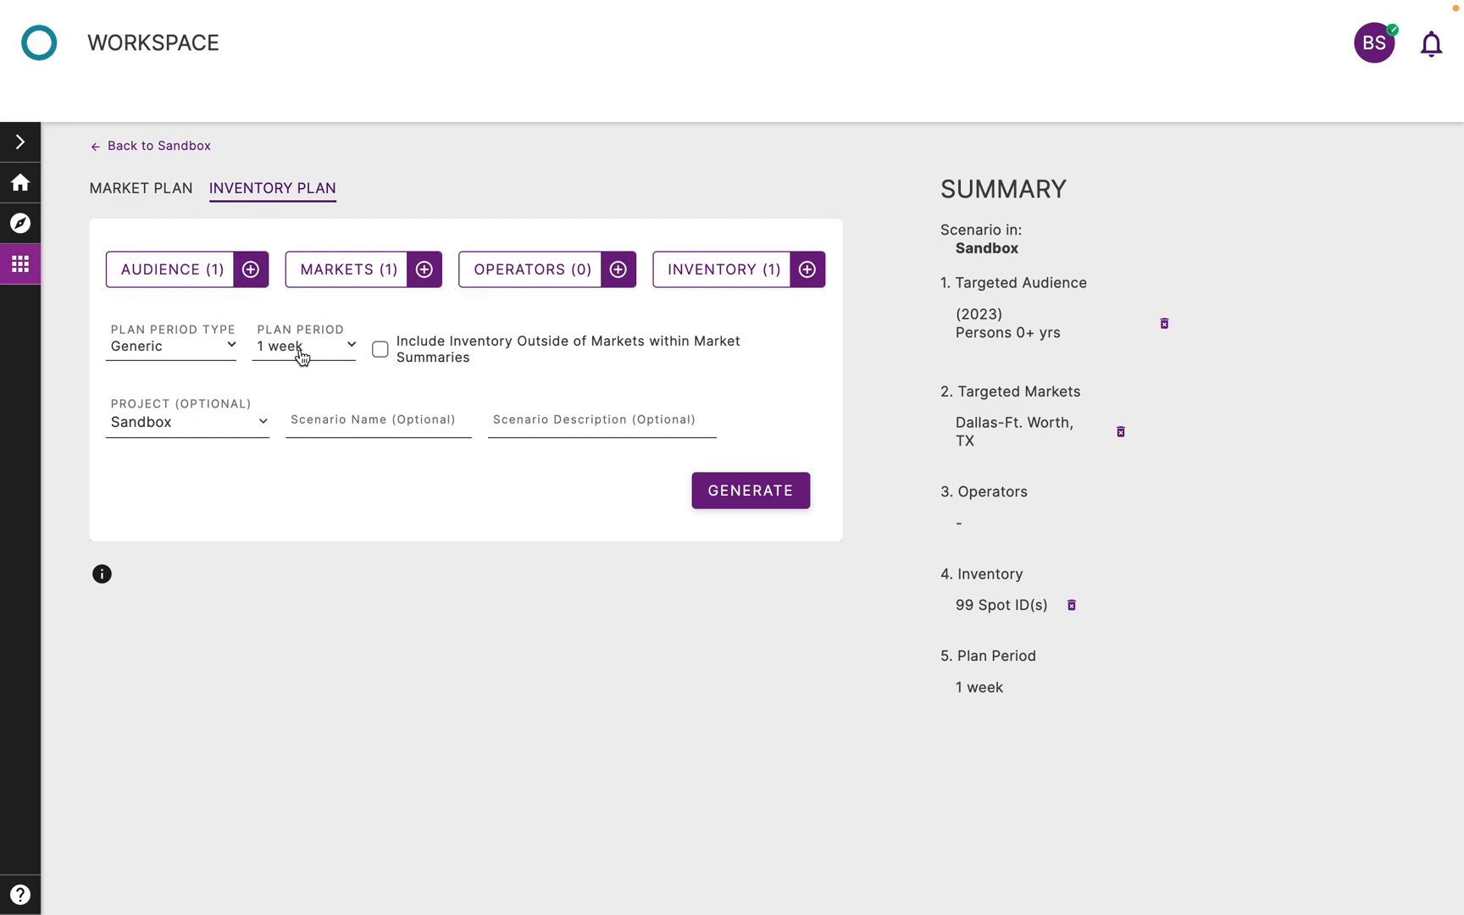
# Replace the Persons 0+ yrs target audience with Persons 18+ yrs and apply the audience selection
pyautogui.click(205, 269)
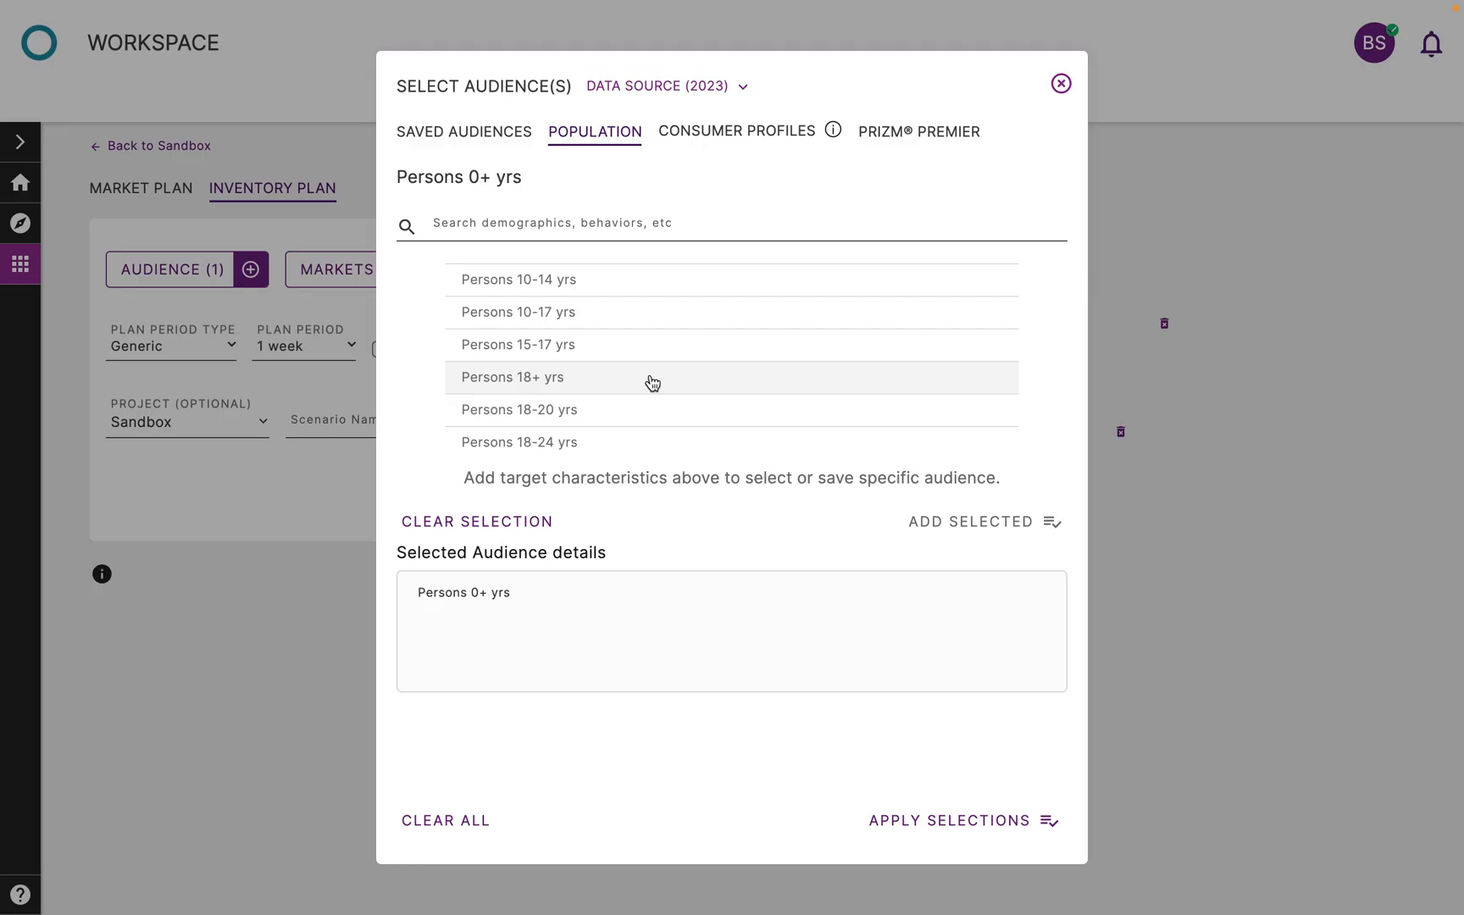
pyautogui.click(599, 380)
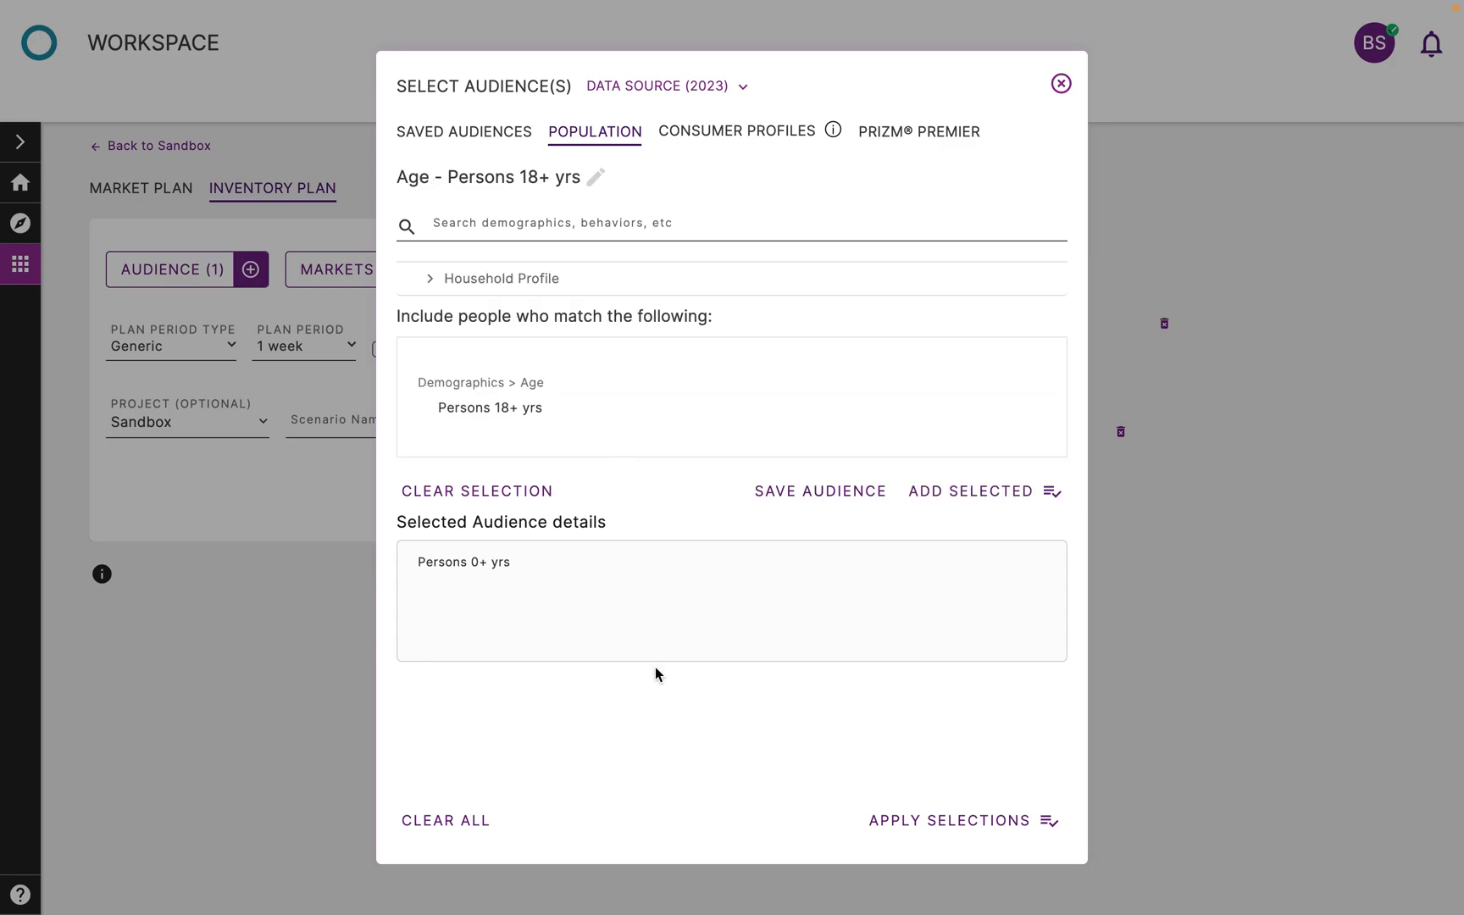
pyautogui.click(983, 491)
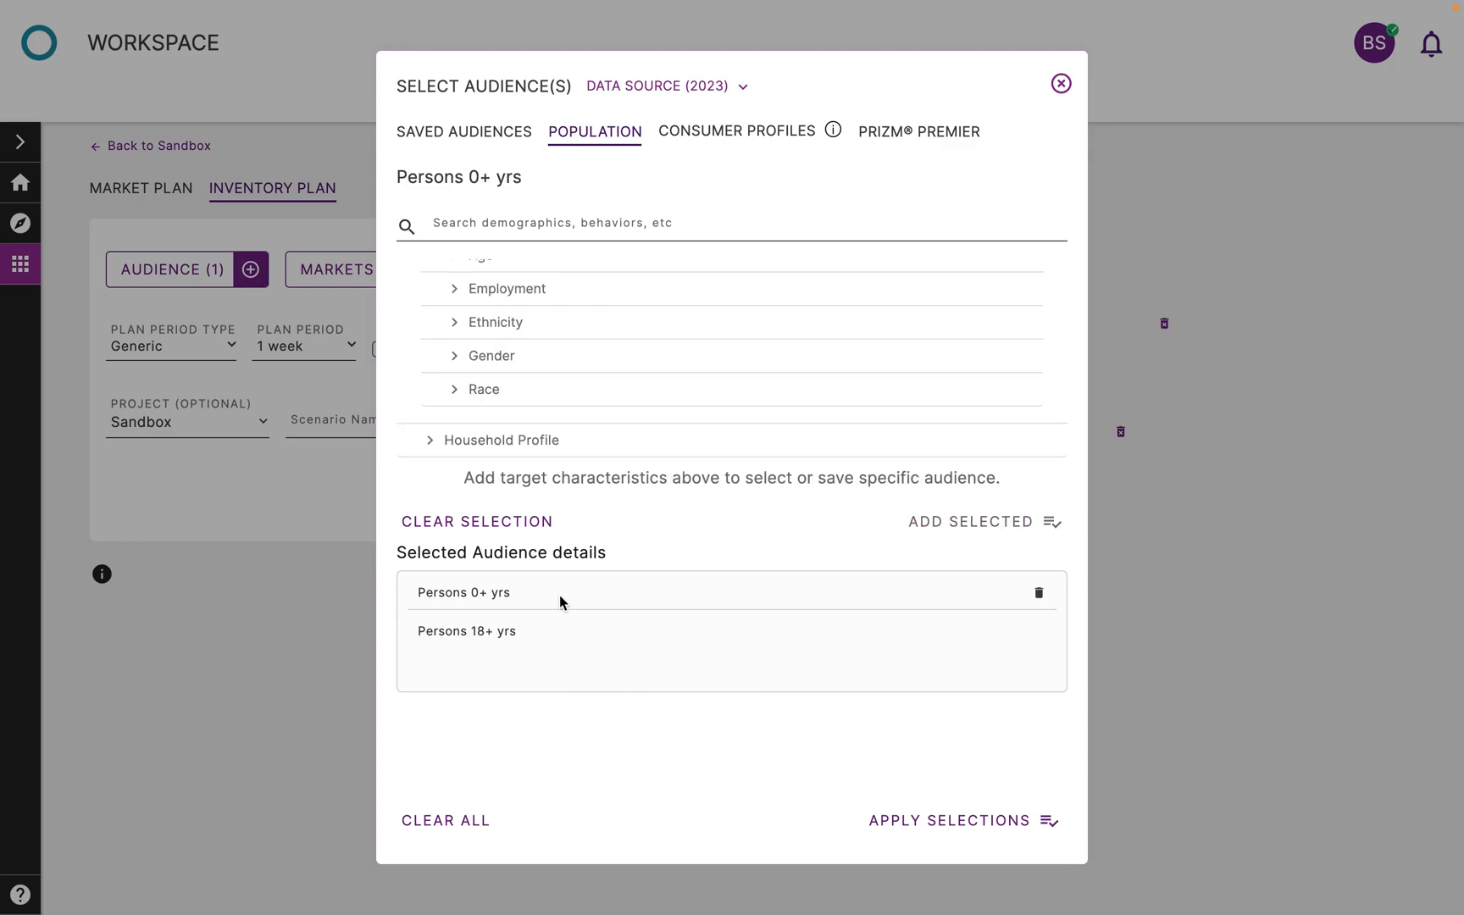
pyautogui.click(1038, 597)
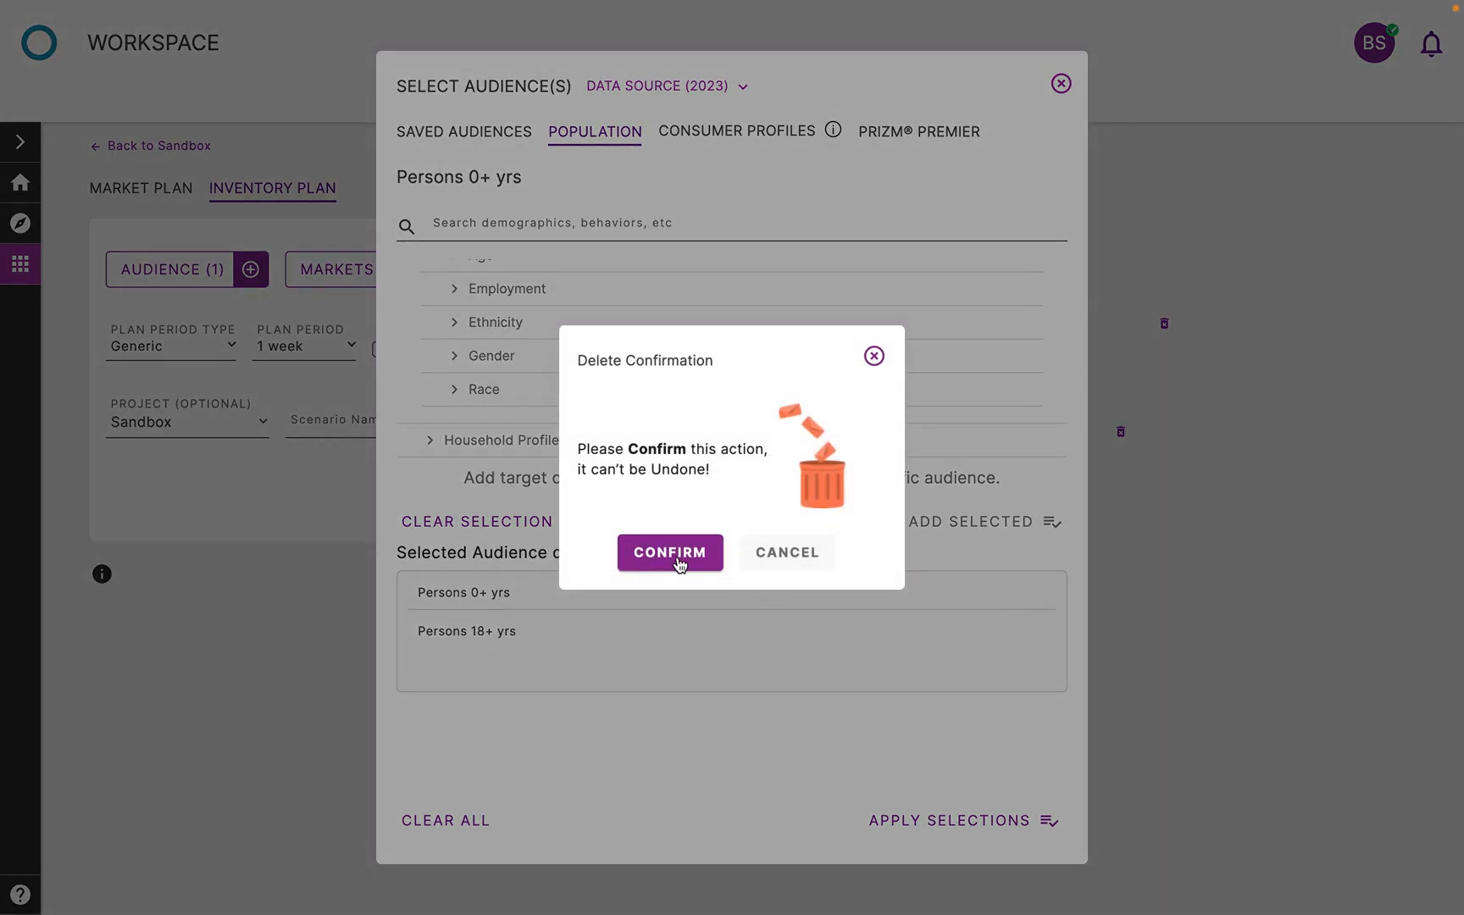
pyautogui.click(679, 561)
pyautogui.click(946, 815)
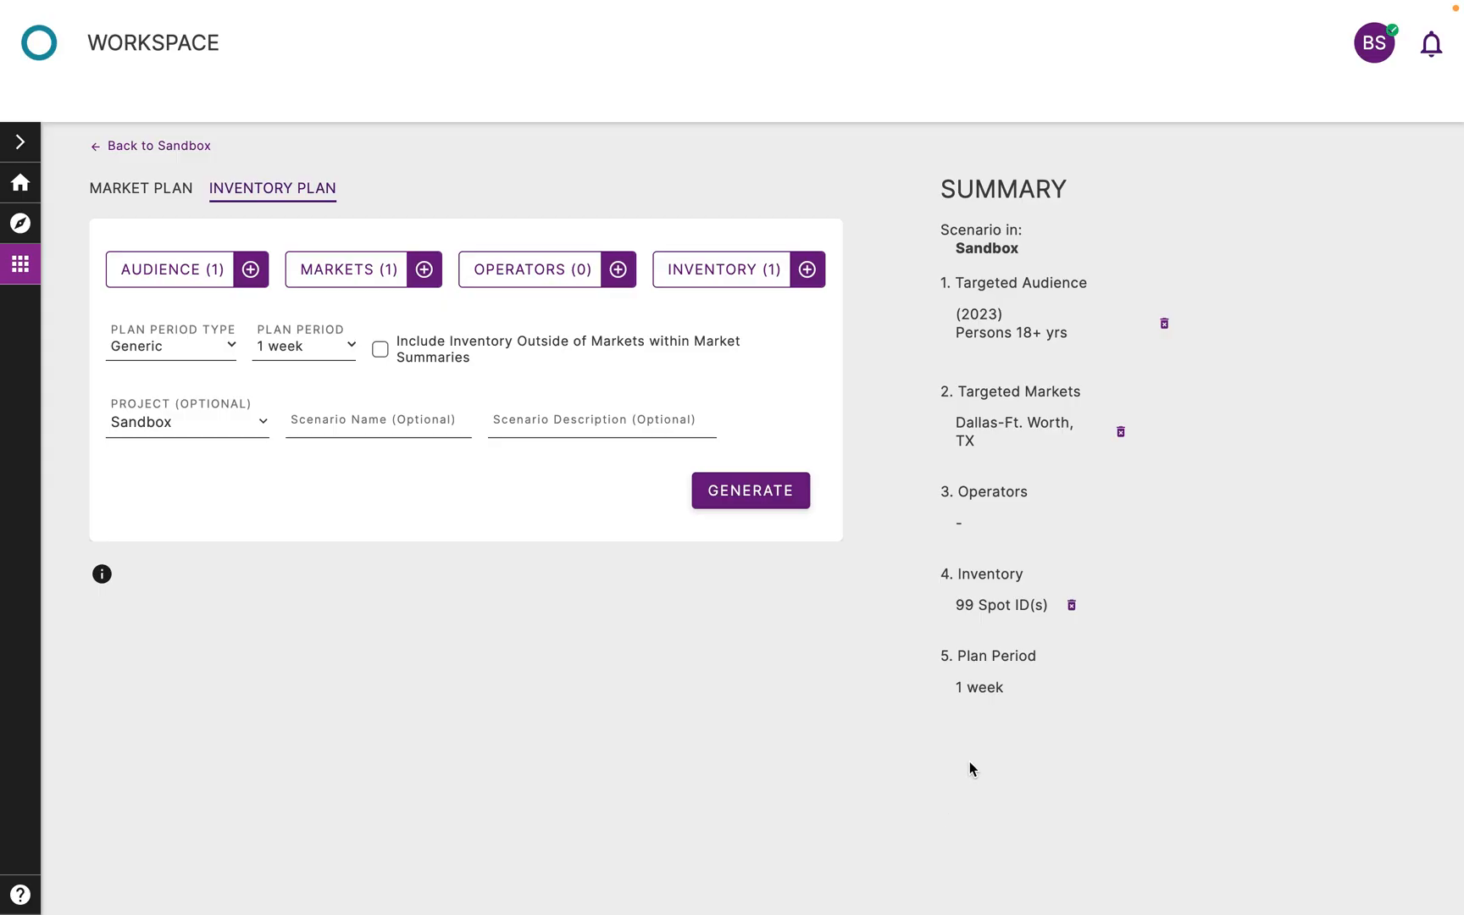
# Set the plan period to 4 weeks and look through the available projects, keeping the scenario in Sandbox
pyautogui.click(281, 363)
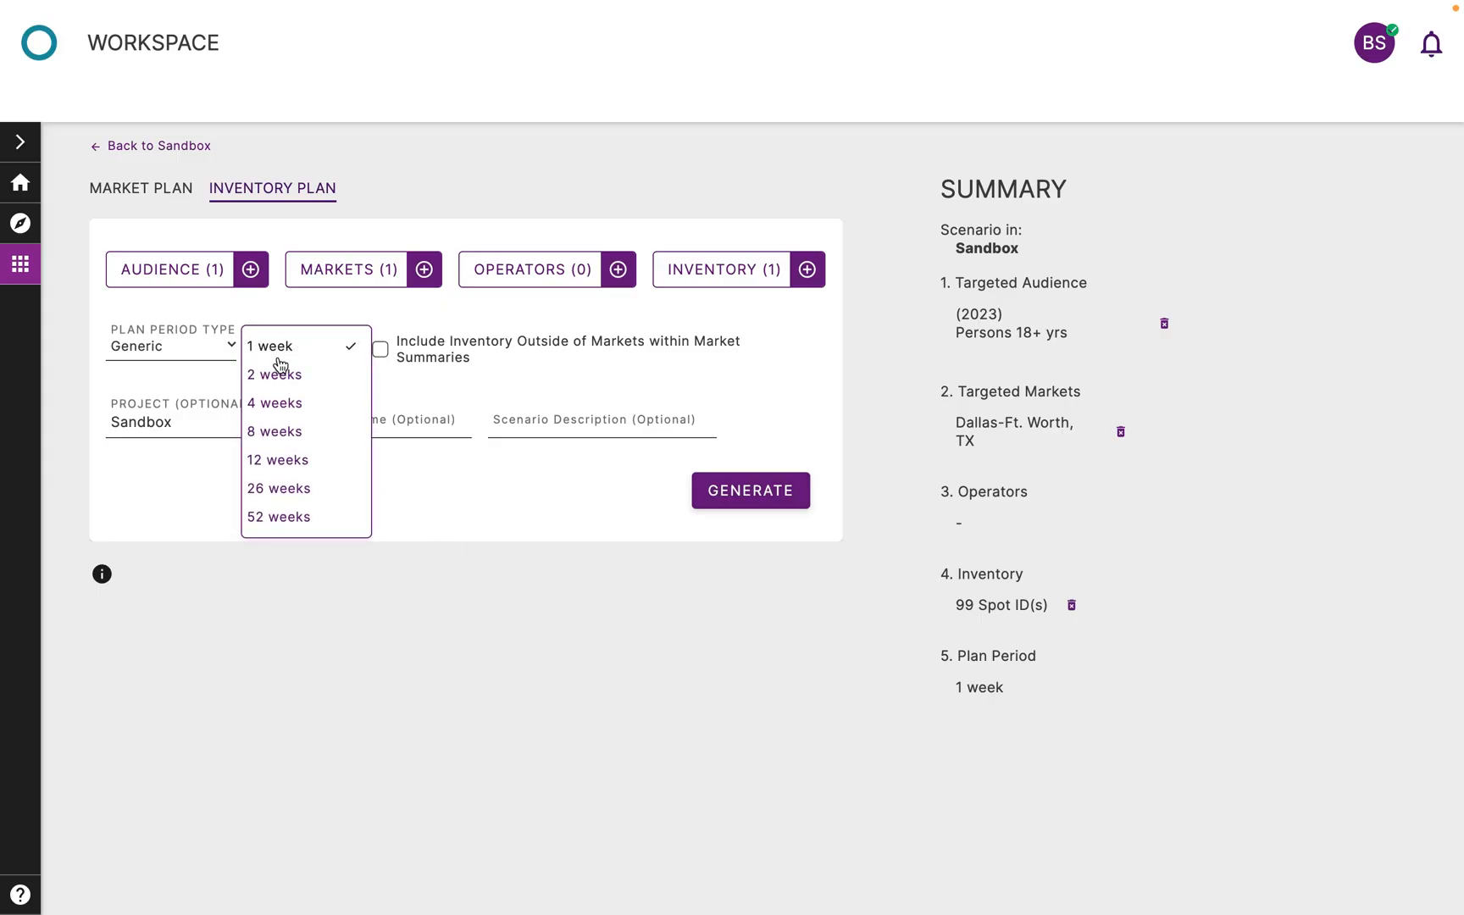
pyautogui.click(290, 414)
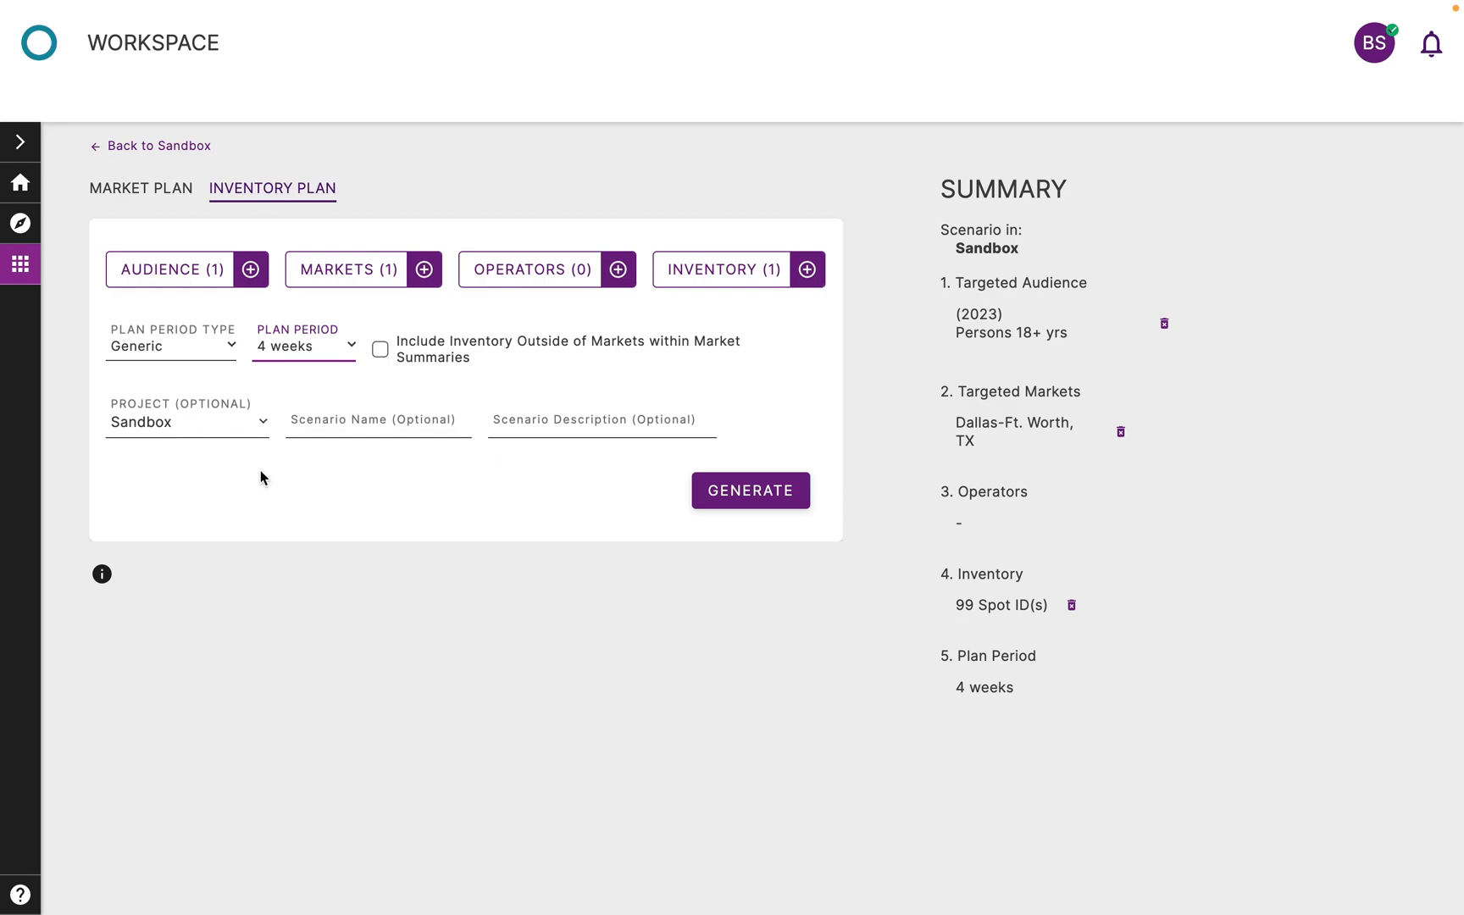
pyautogui.click(246, 424)
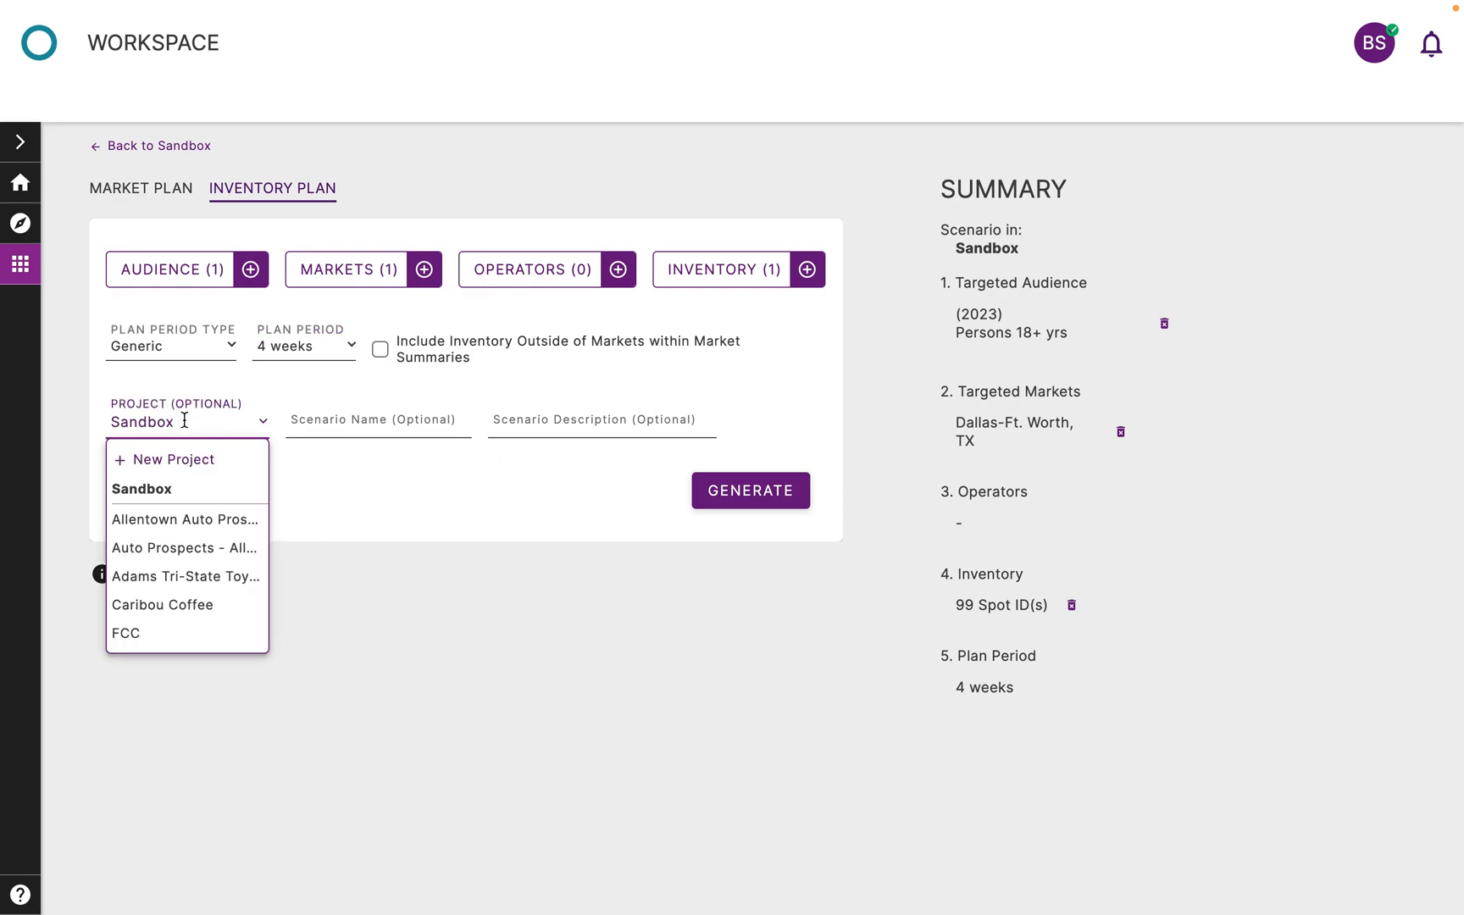
pyautogui.scroll(-2, 211, 560)
pyautogui.scroll(2, 219, 508)
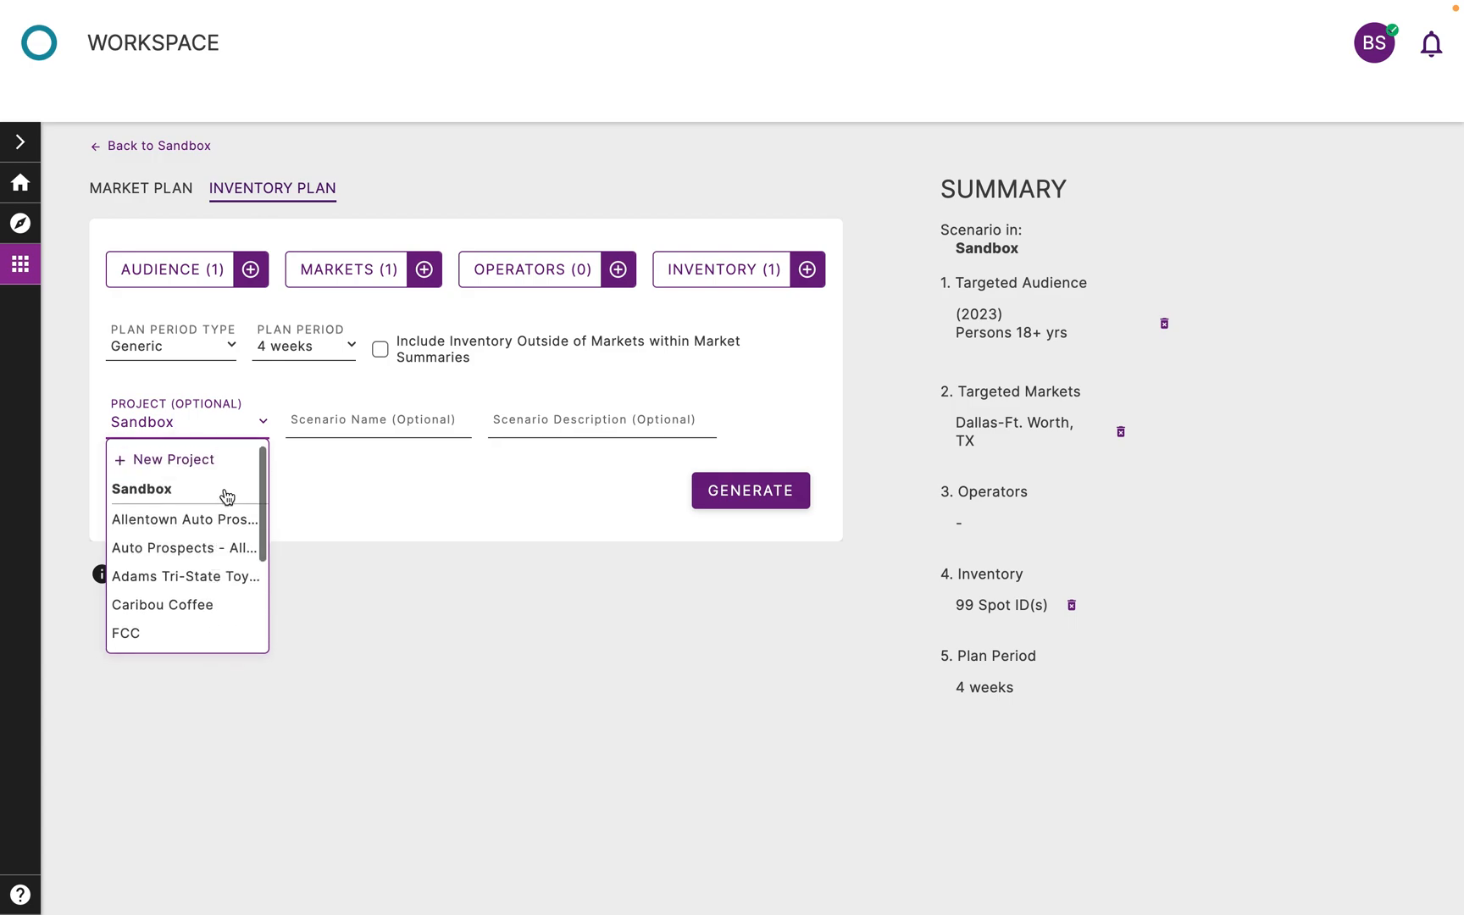
pyautogui.click(392, 502)
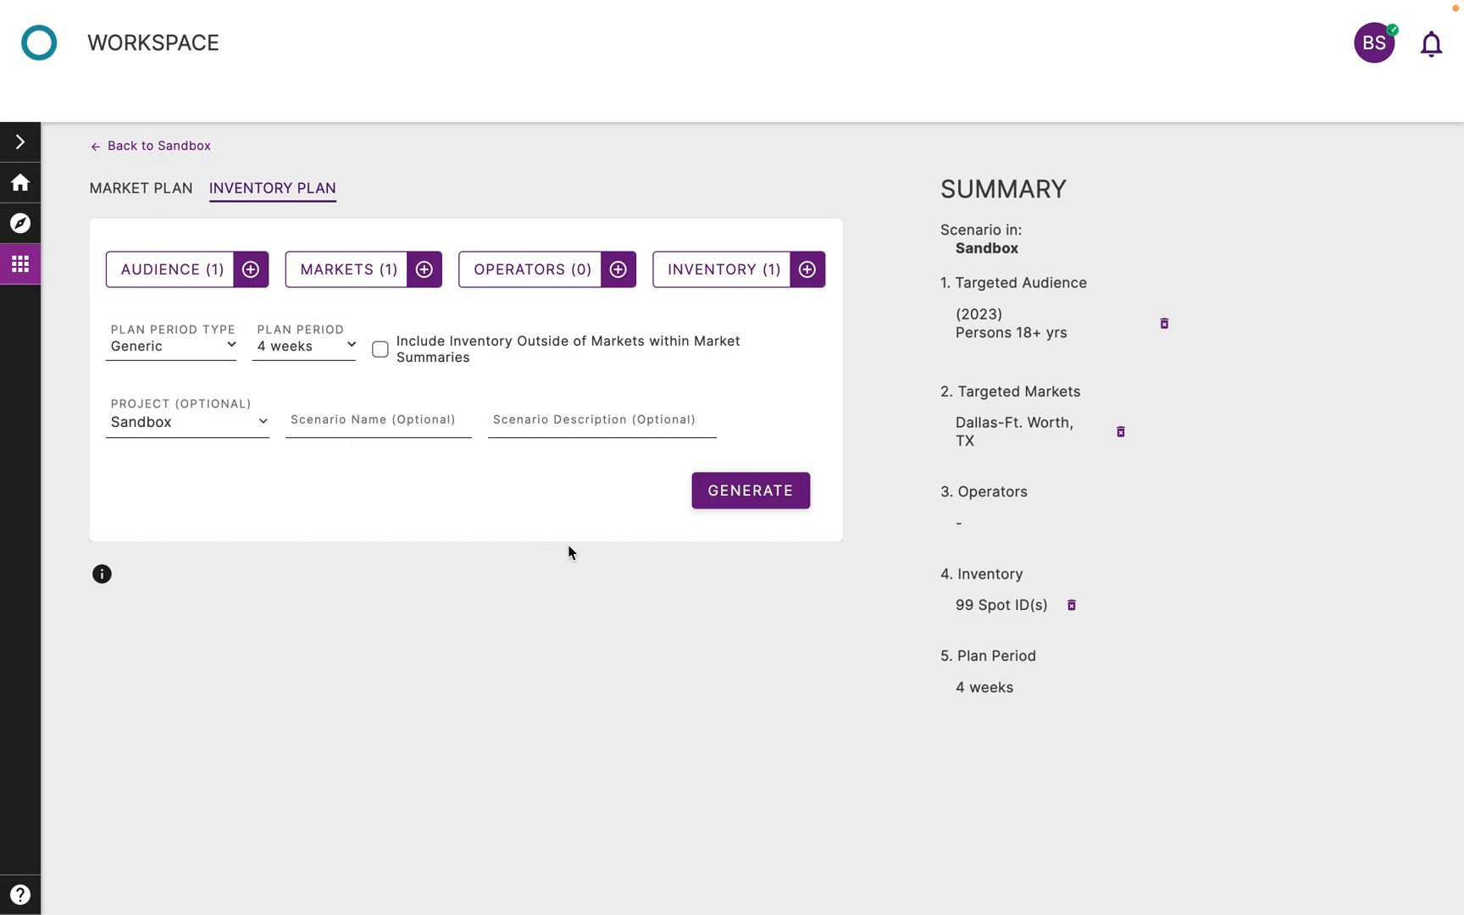
# Generate the inventory plan and open its results
pyautogui.click(727, 509)
pyautogui.click(270, 361)
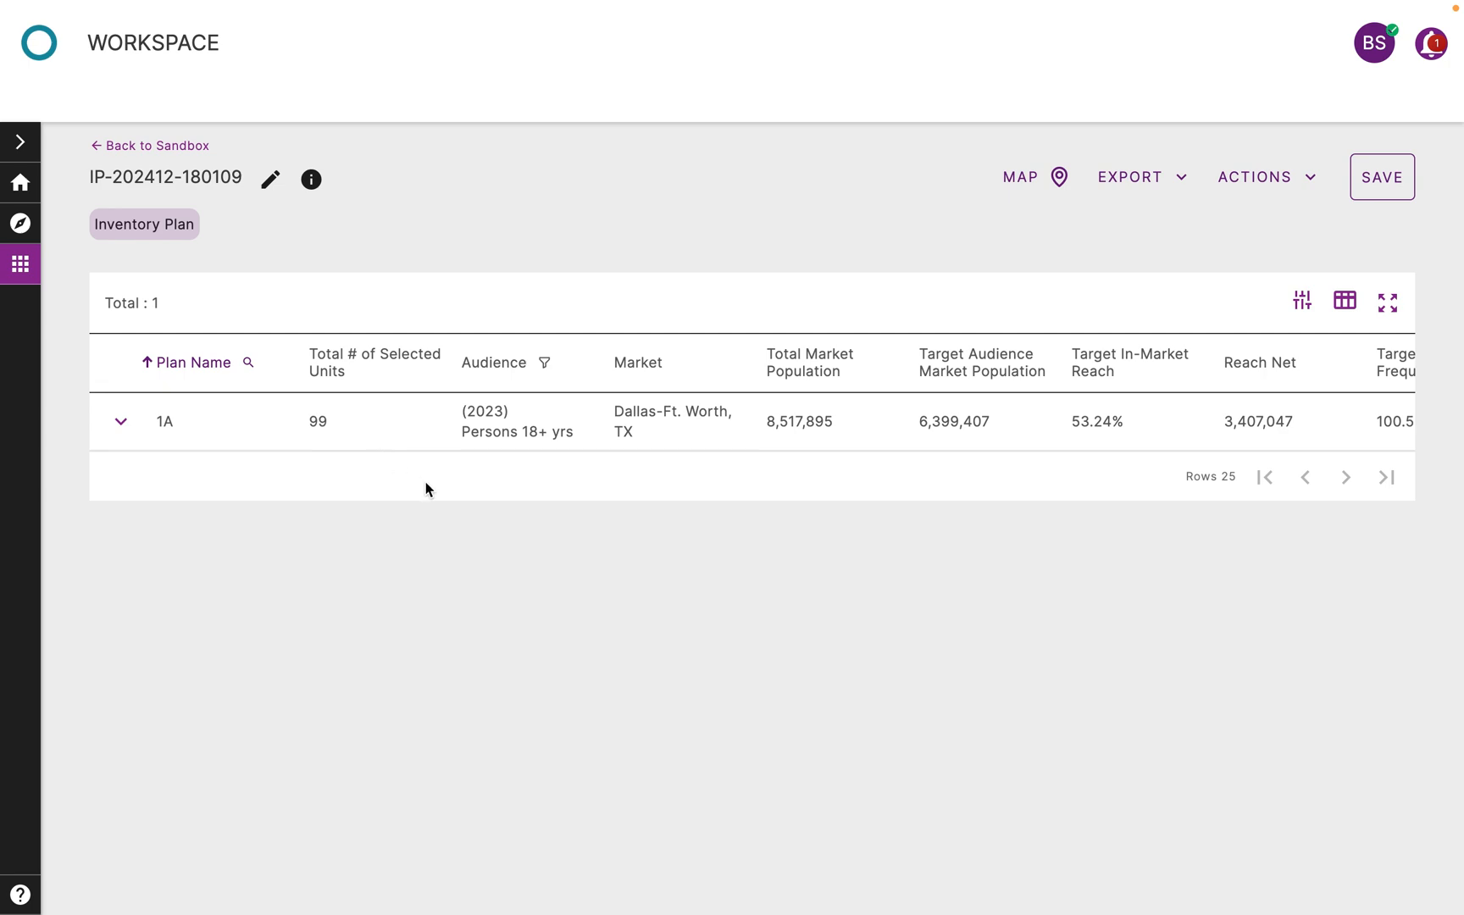
# Examine plan 1A's market reach, frequency and rating metrics, and expand it to review the impression figures for each spot
pyautogui.hscroll(5, 419, 443)
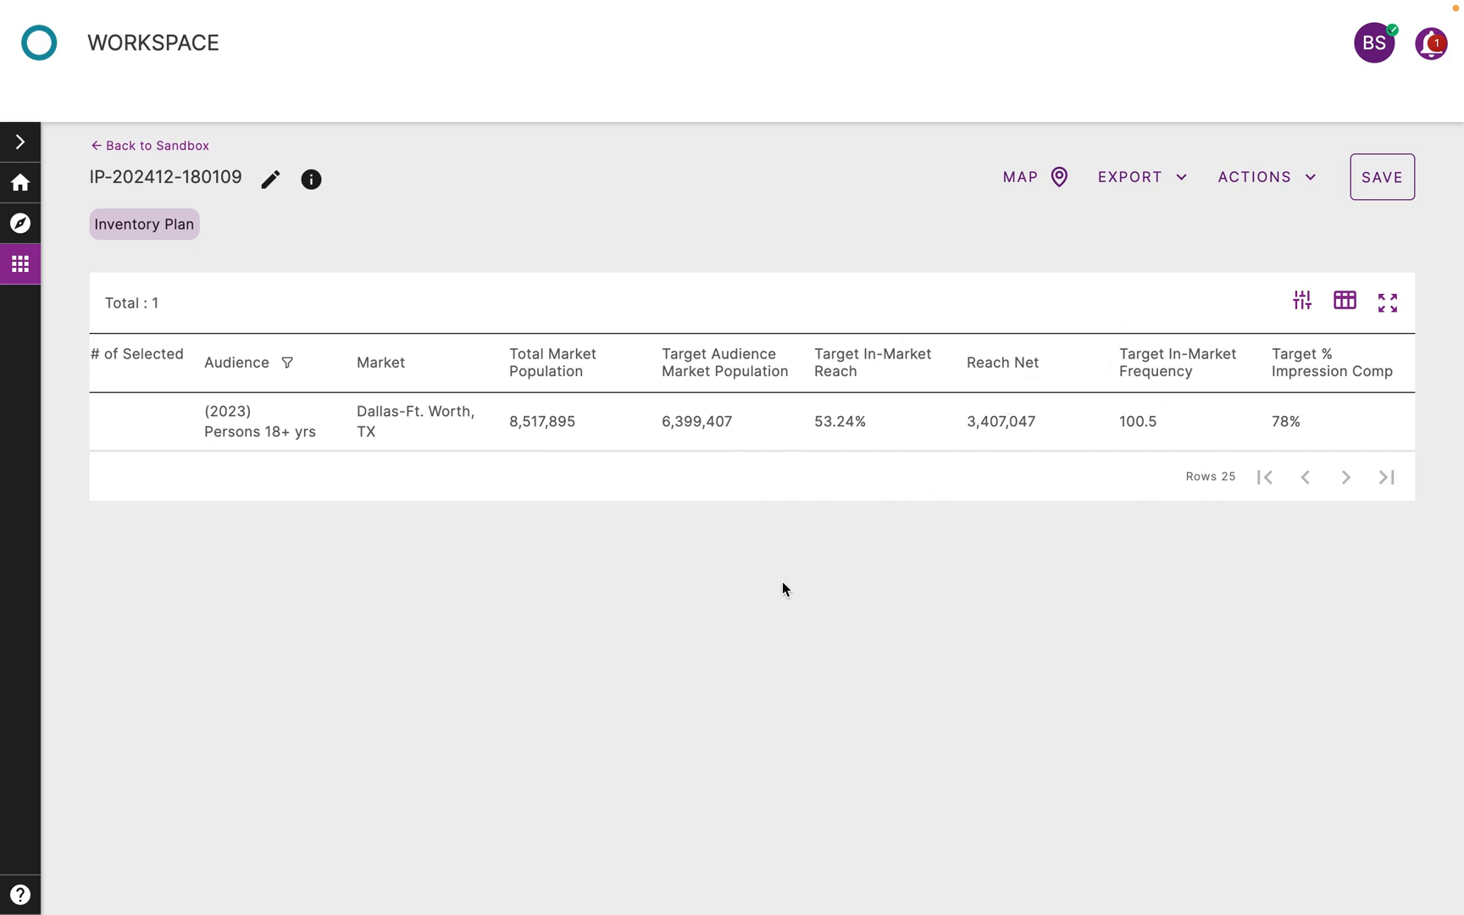
pyautogui.hscroll(-4, 882, 421)
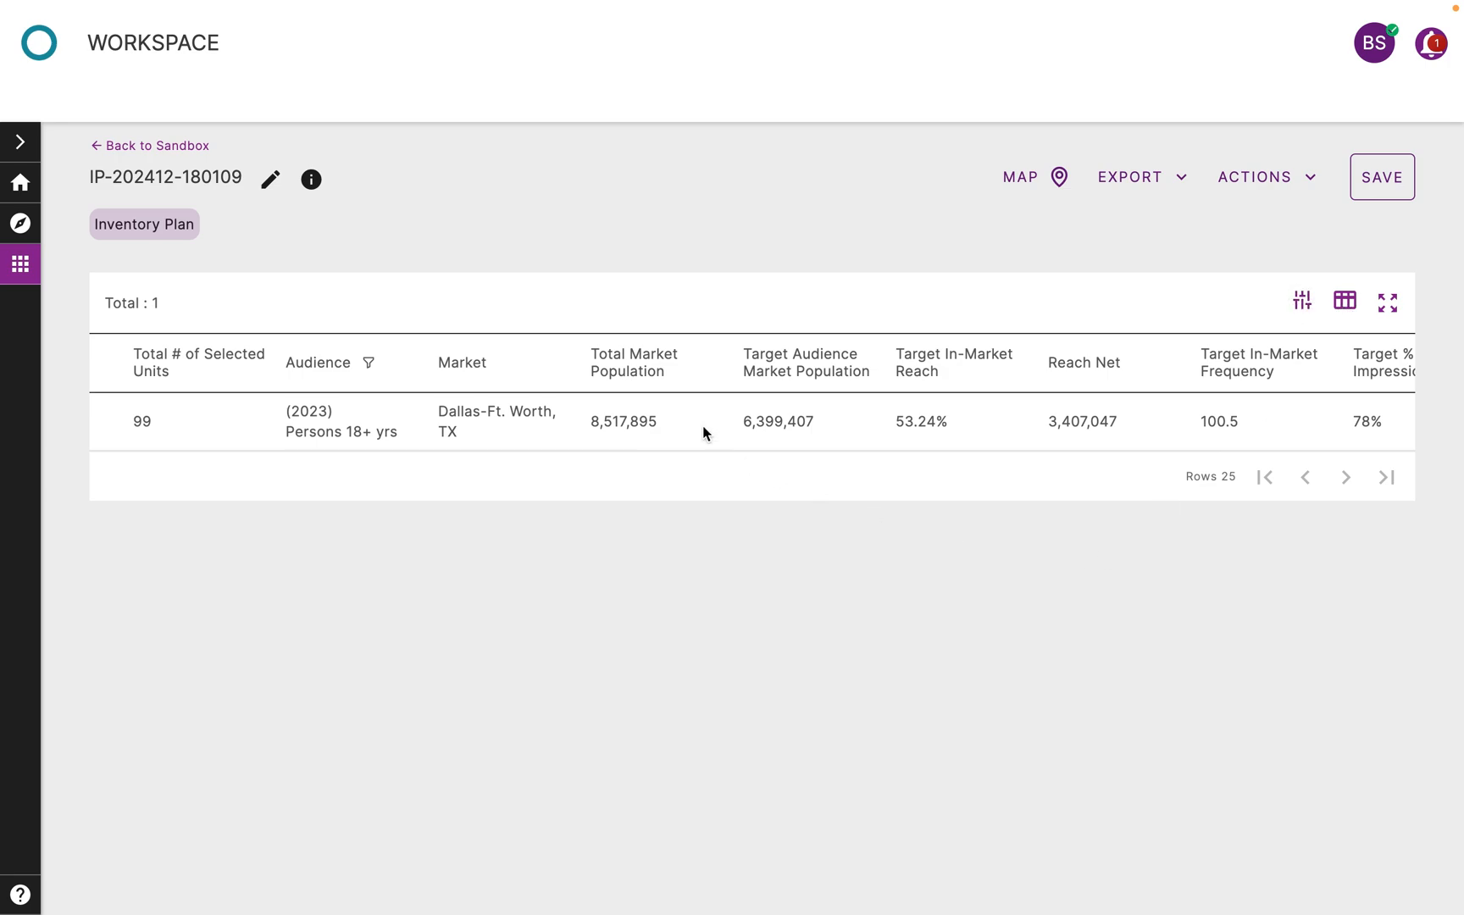
pyautogui.hscroll(-2, 702, 425)
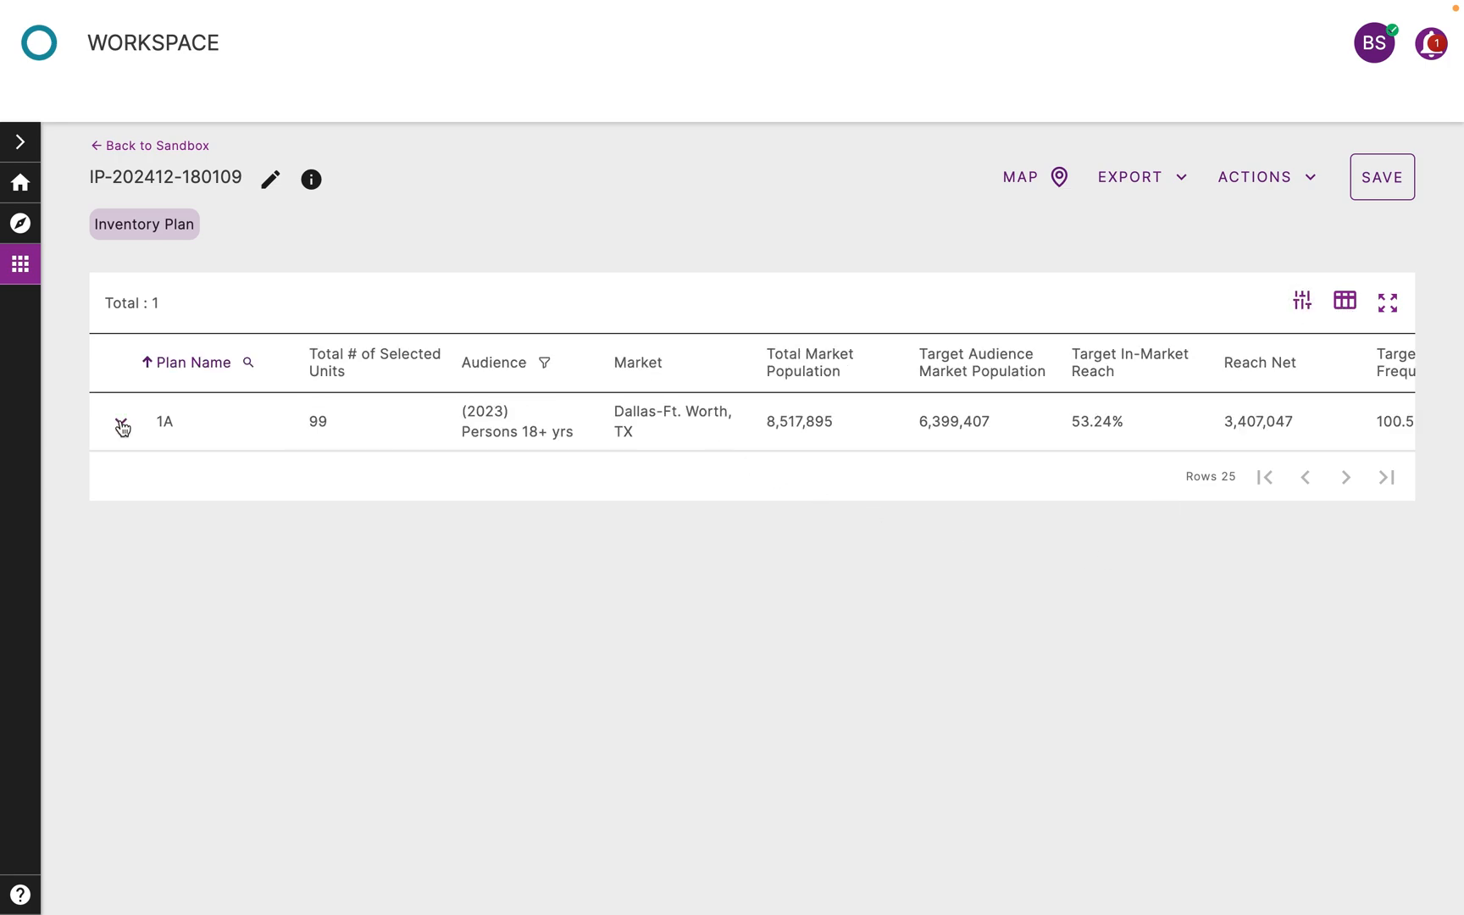
pyautogui.click(122, 426)
pyautogui.hscroll(5, 1065, 618)
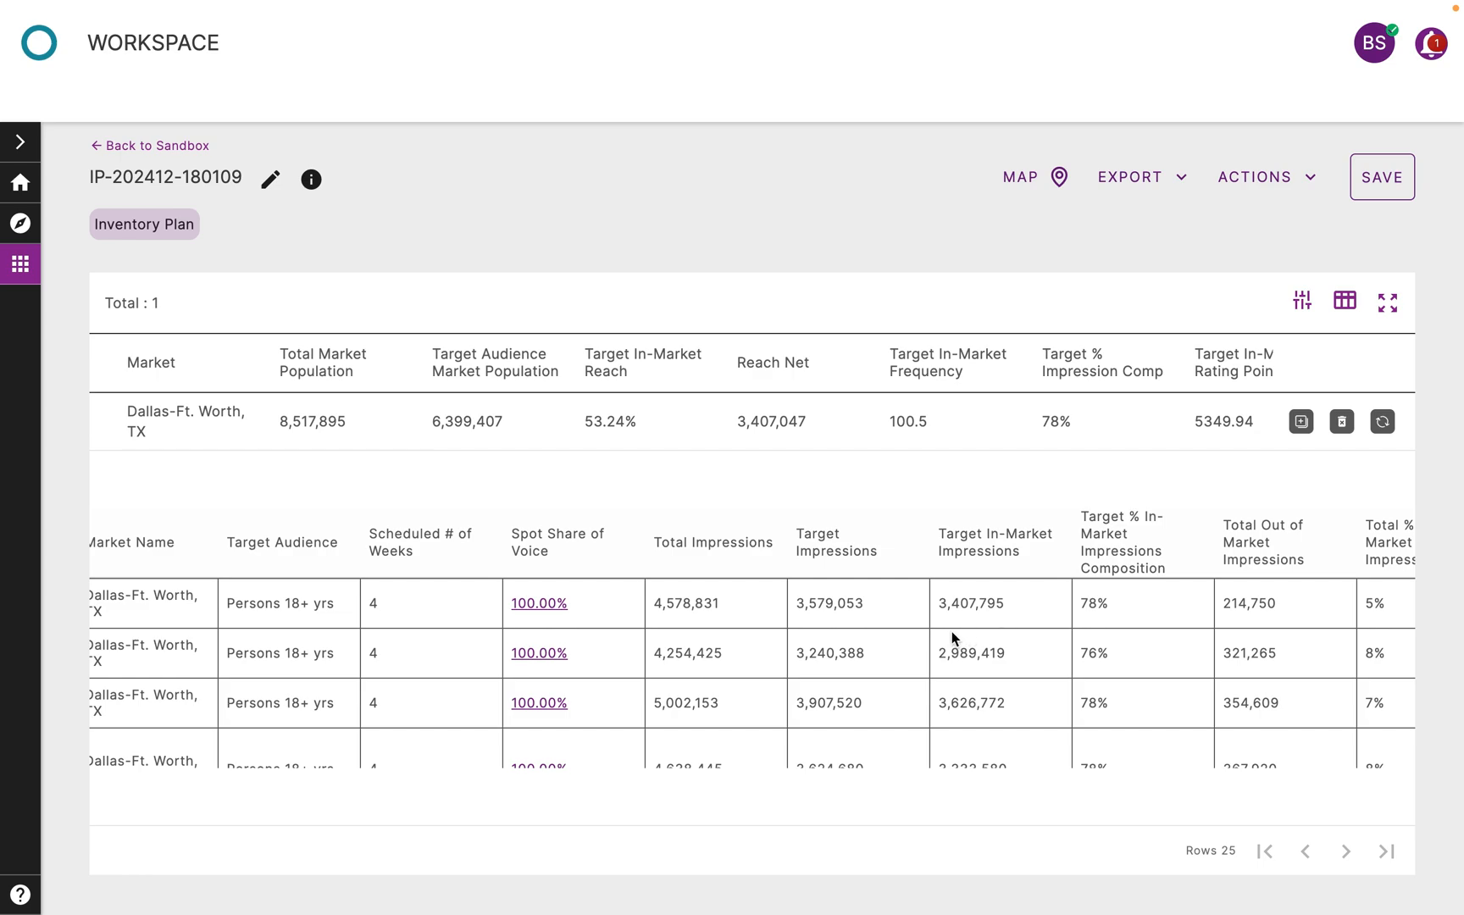
pyautogui.scroll(-3, 951, 634)
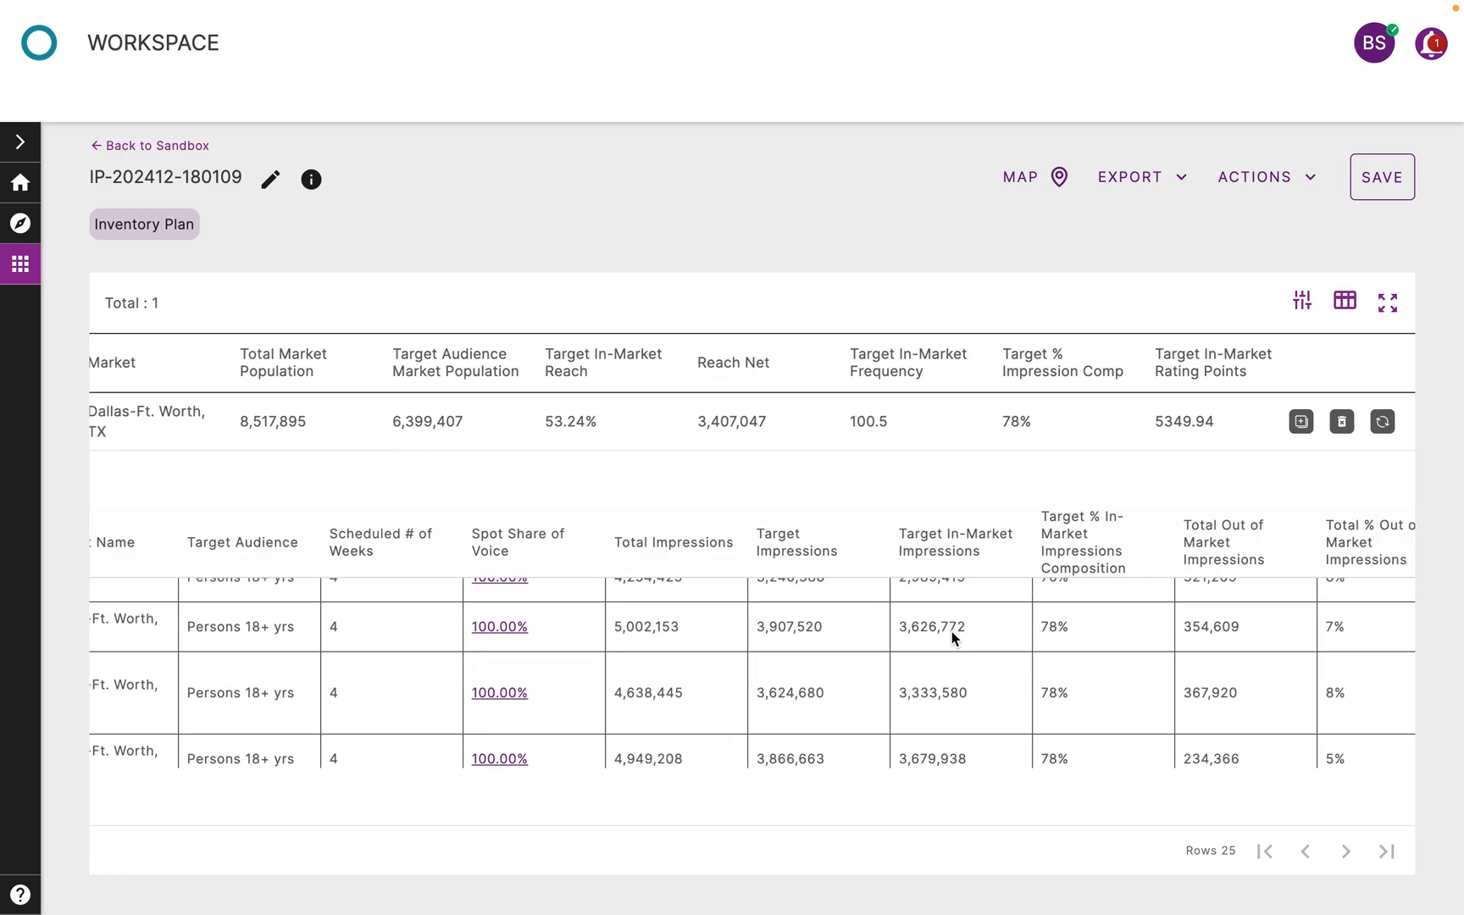
pyautogui.scroll(2, 952, 634)
pyautogui.hscroll(-5, 918, 618)
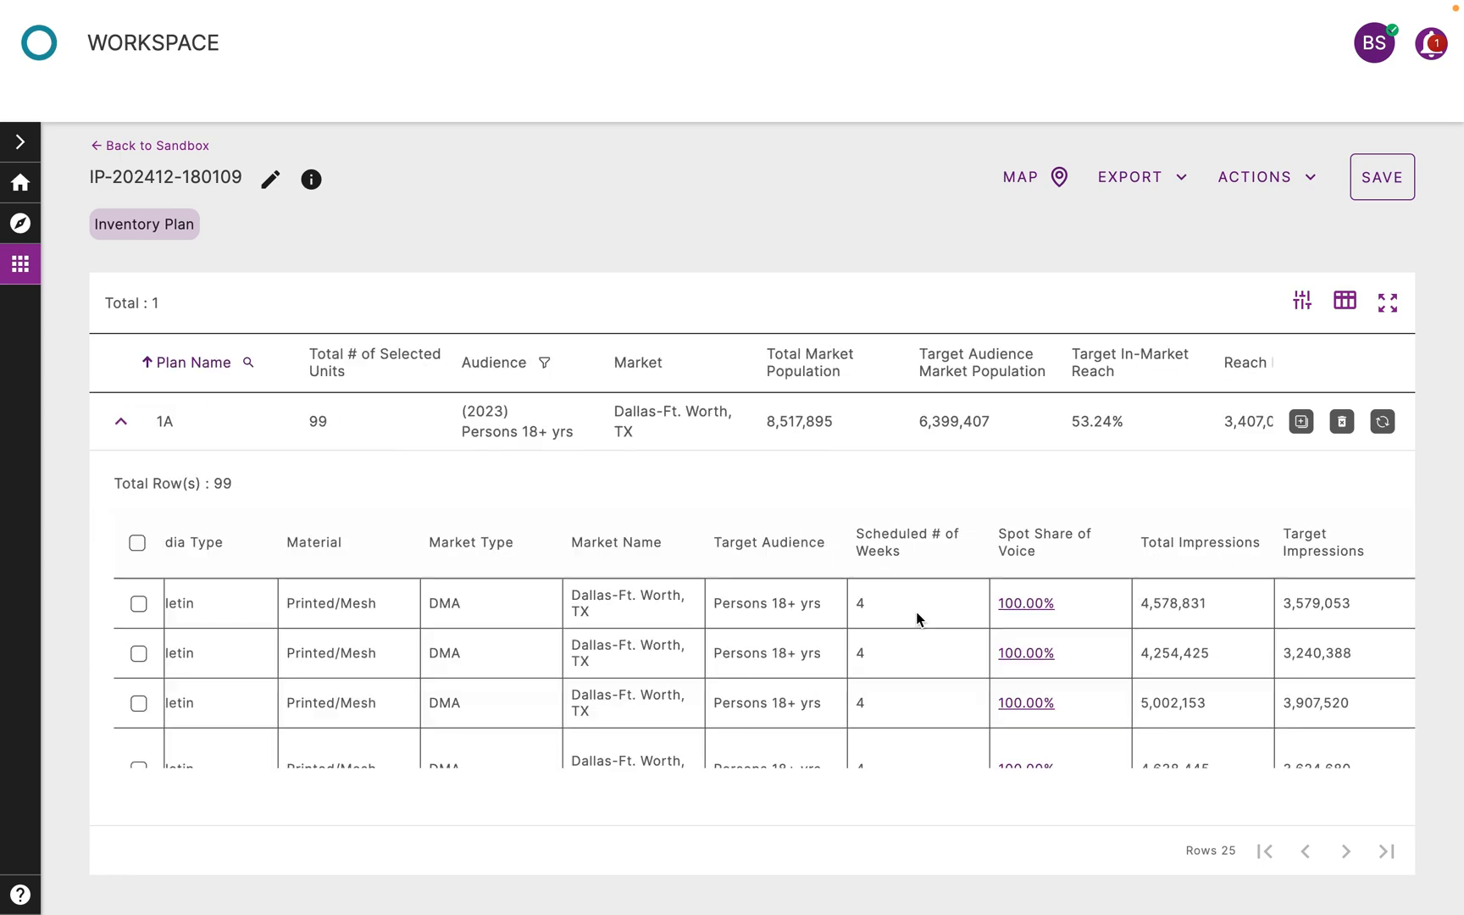